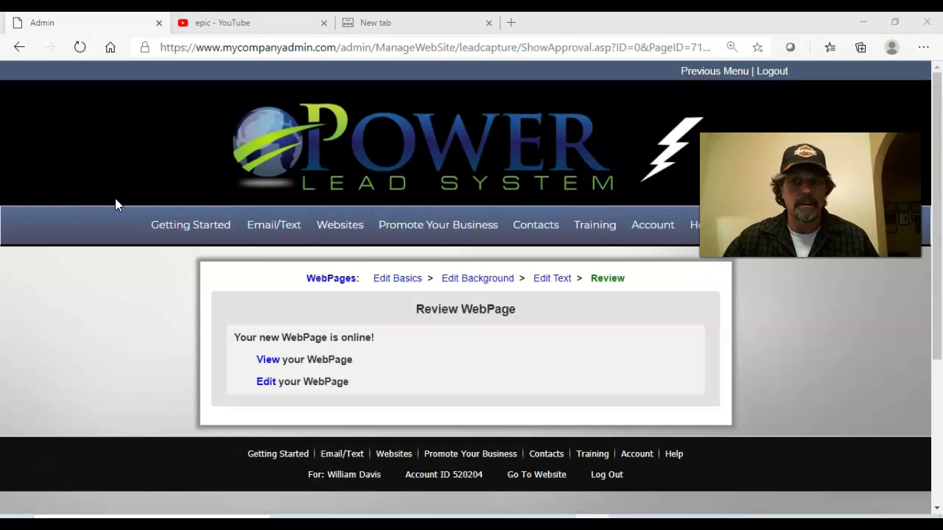
Step: In the YouTube tab, go to your own channel from the account menu
{"action": "left_click", "coordinate": [111, 298]}
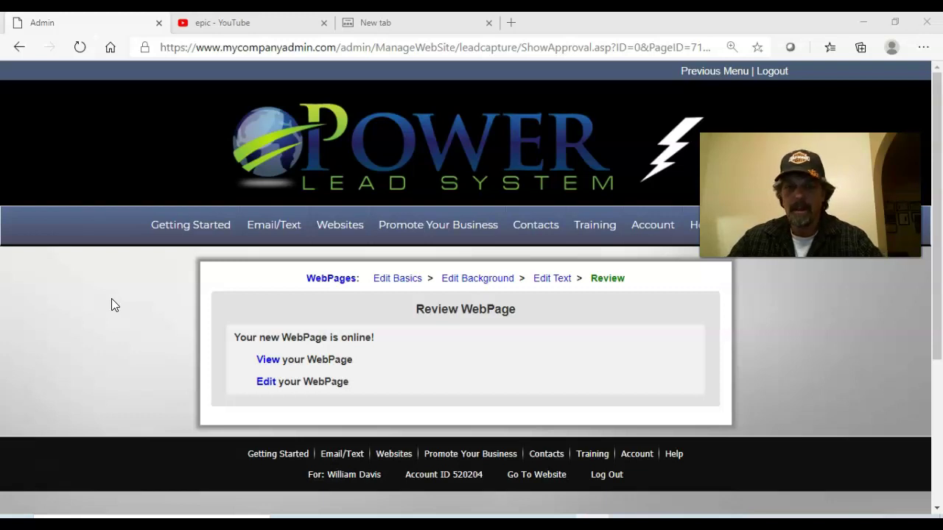
{"action": "left_click", "coordinate": [231, 24]}
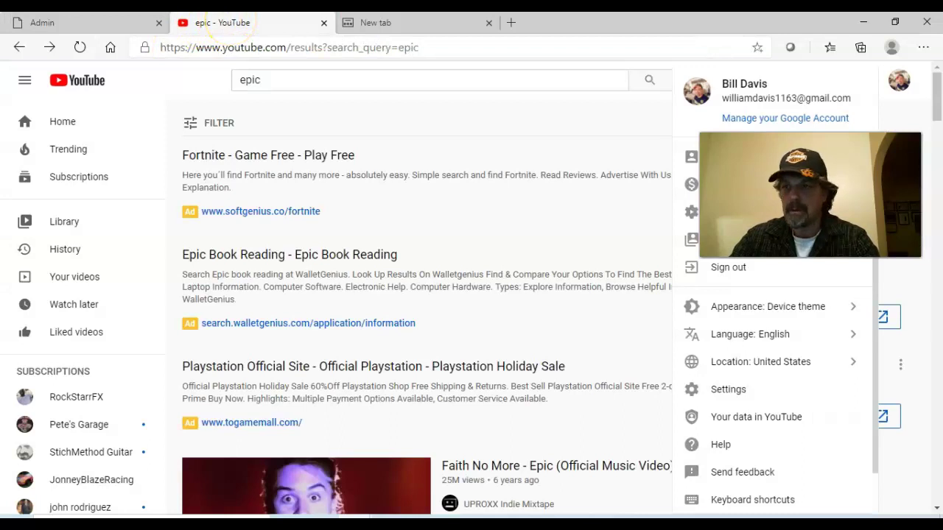
{"action": "left_click", "coordinate": [897, 84]}
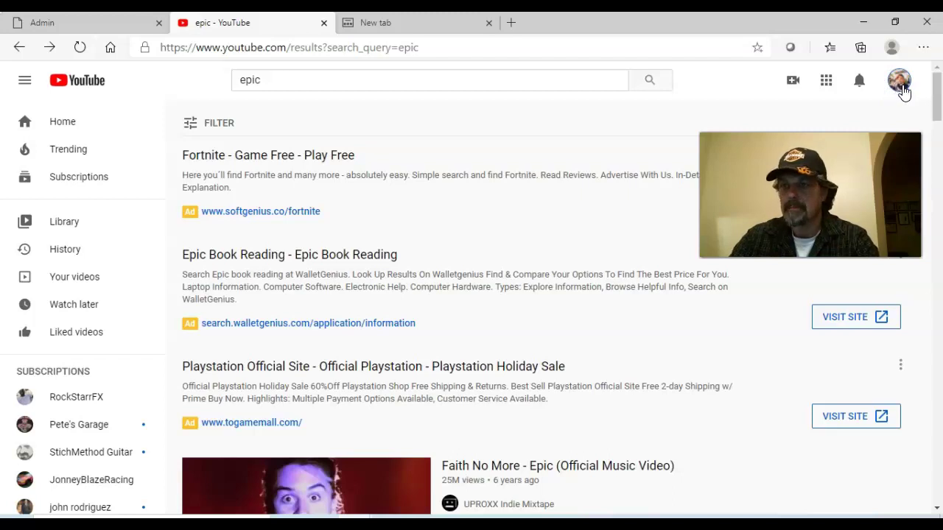
{"action": "left_click", "coordinate": [901, 89]}
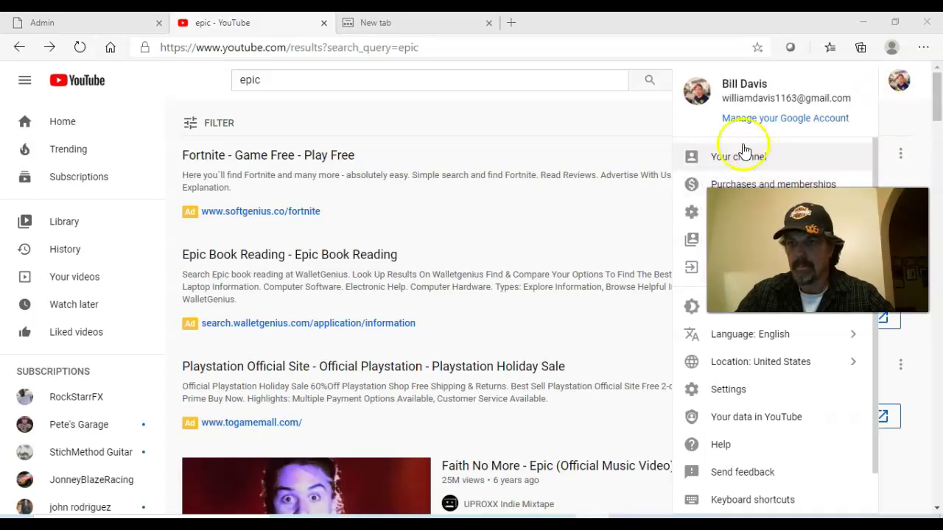
{"action": "left_click", "coordinate": [746, 159]}
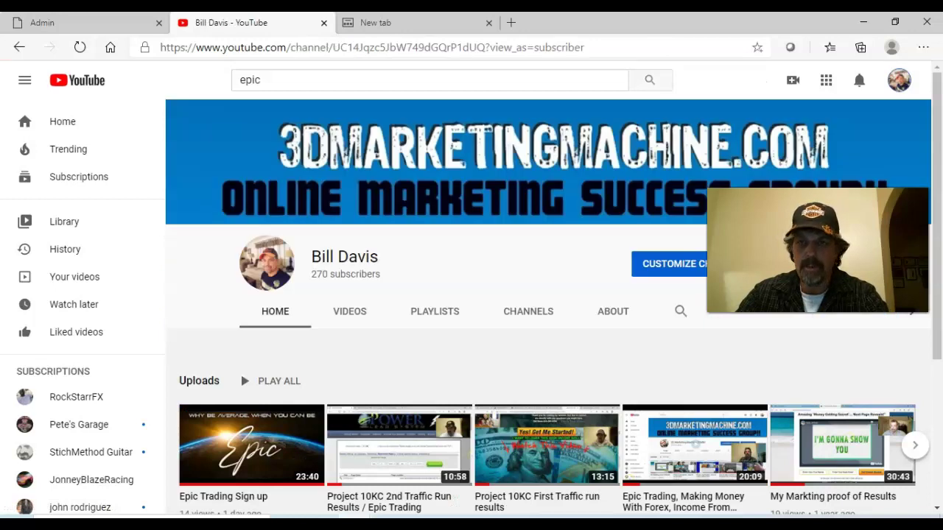
Step: Play the Epic Trading Sign up upload, pause it near the start, and return to Power Lead System
{"action": "mouse_move", "coordinate": [254, 442]}
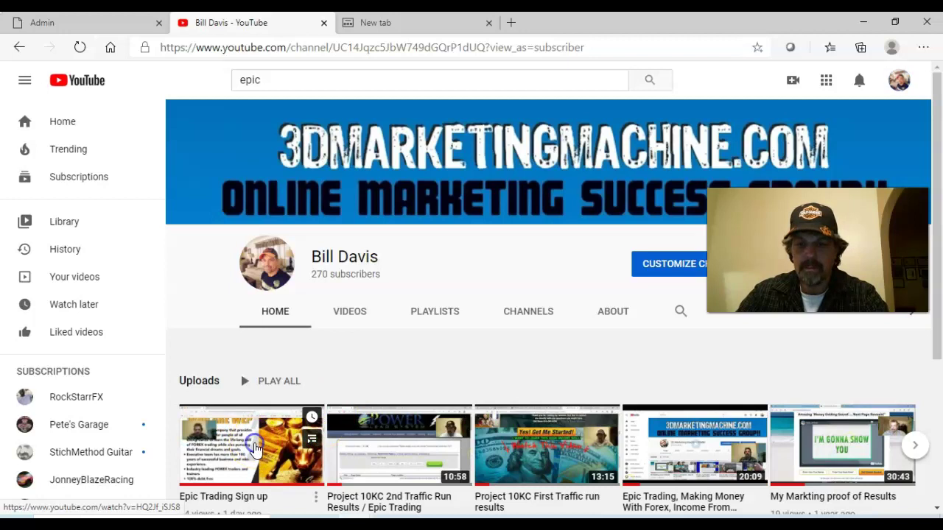
{"action": "left_click", "coordinate": [254, 448]}
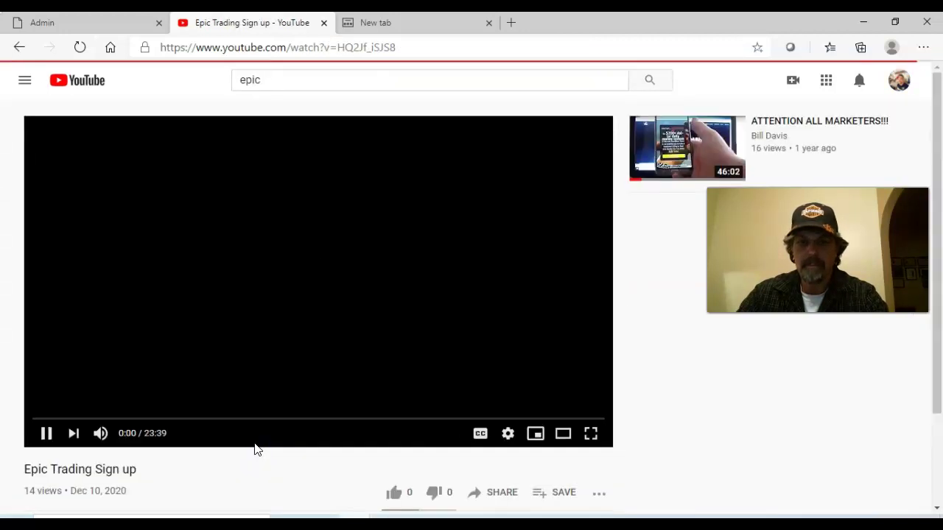
{"action": "left_click", "coordinate": [46, 436]}
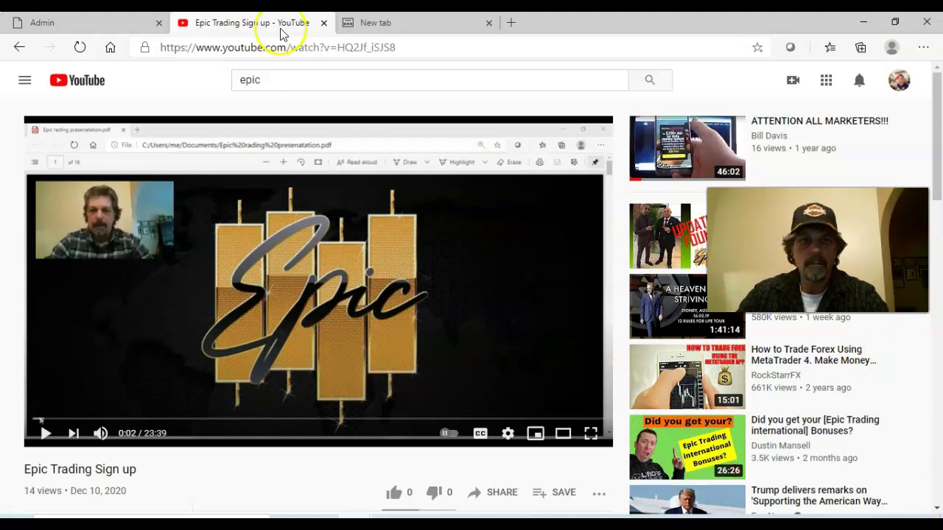
{"action": "left_click", "coordinate": [57, 23]}
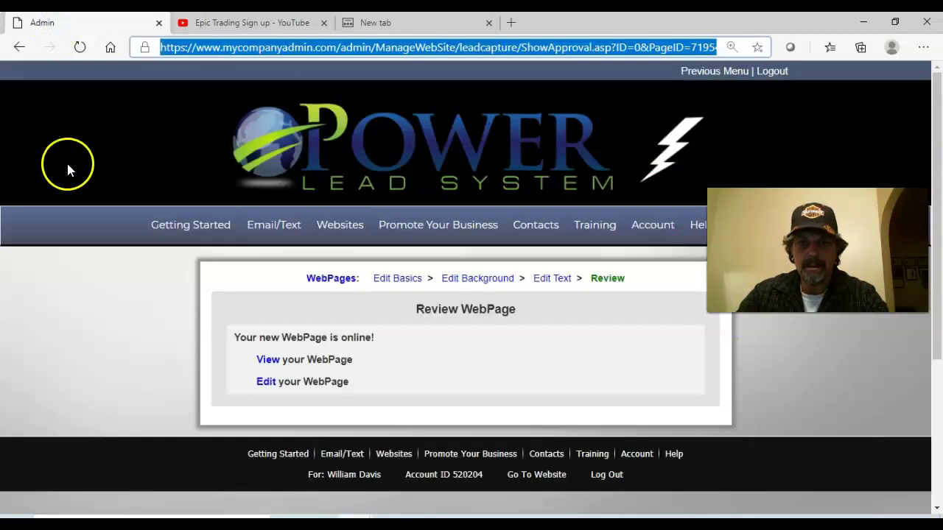
Step: From Websites > My Webpages, scroll to the bottom and choose Create WebPages
{"action": "left_click", "coordinate": [184, 129]}
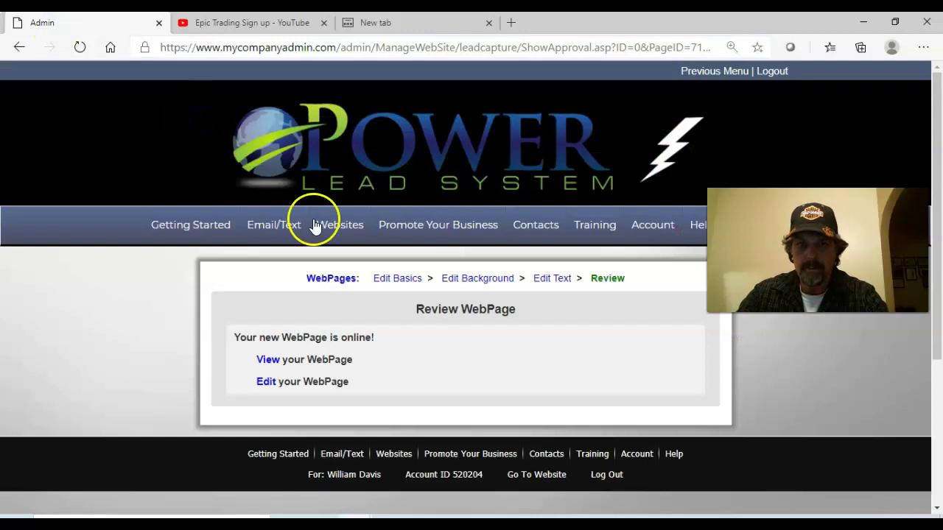
{"action": "mouse_move", "coordinate": [349, 229]}
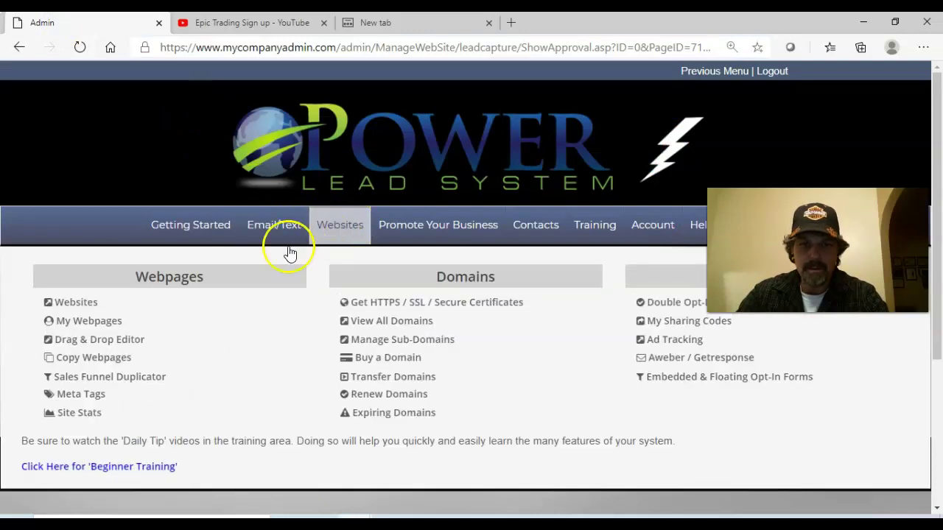
{"action": "left_click", "coordinate": [89, 322]}
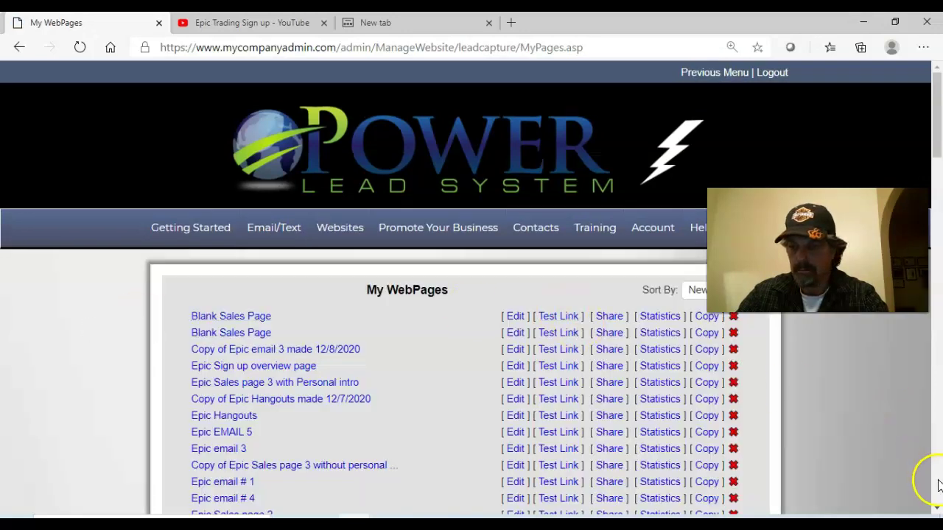
{"action": "scroll", "coordinate": [938, 485], "scroll_direction": "down", "scroll_amount": 5}
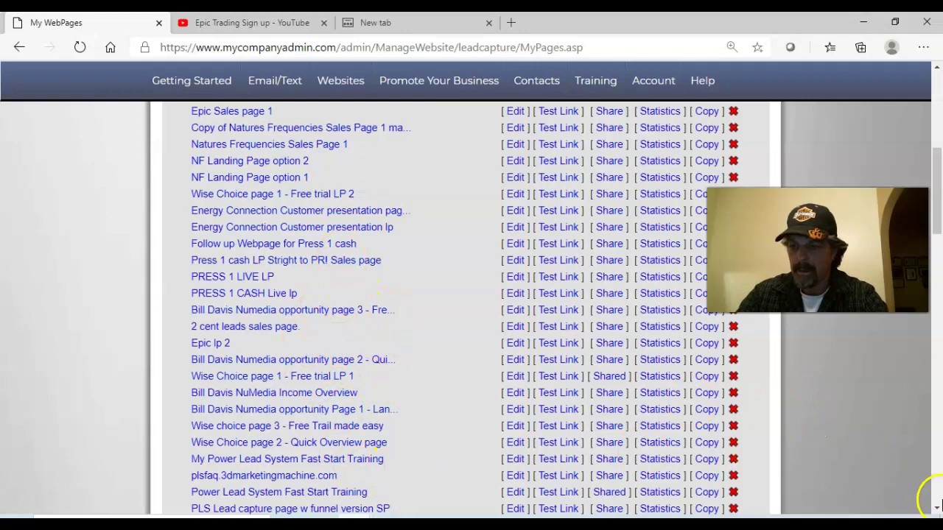
{"action": "scroll", "coordinate": [938, 505], "scroll_direction": "down", "scroll_amount": 15}
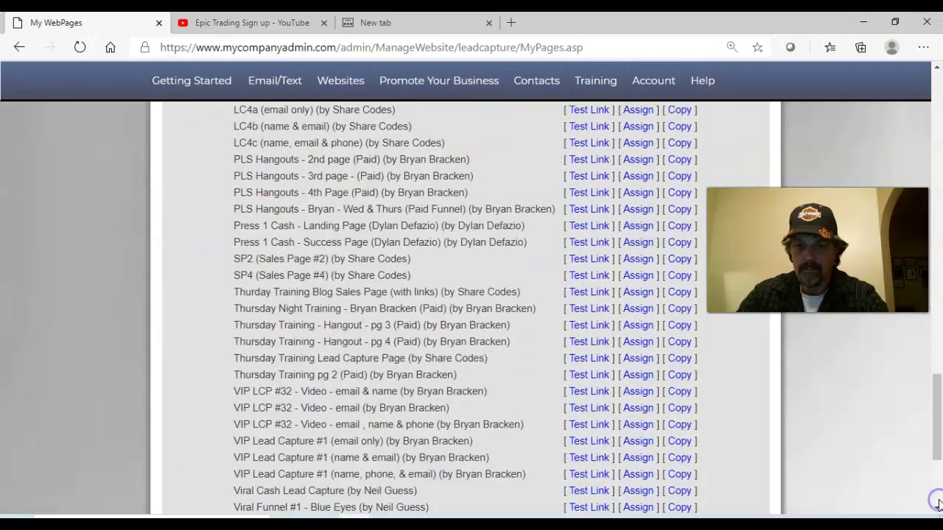
{"action": "scroll", "coordinate": [938, 506], "scroll_direction": "down", "scroll_amount": 5}
{"action": "left_click", "coordinate": [387, 421]}
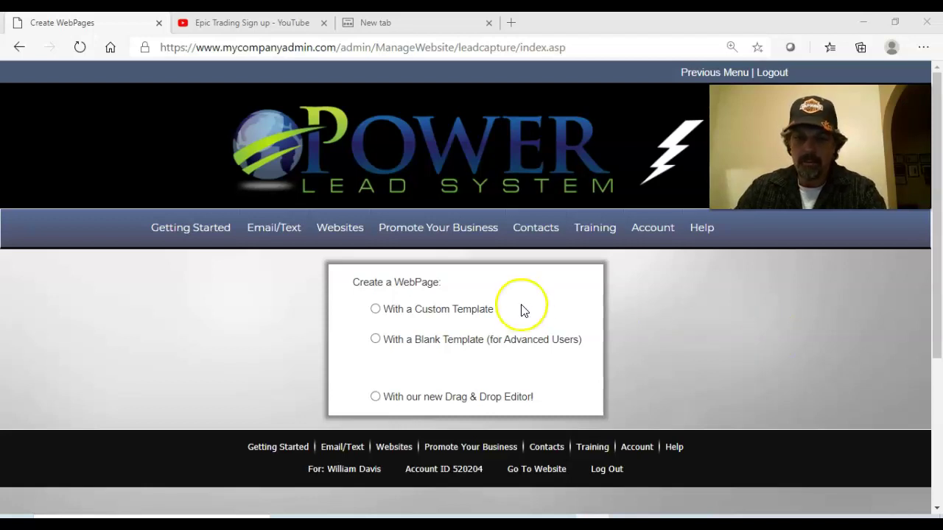
Step: Choose a custom template without an opt-in form and pick the Blank Sales Page template
{"action": "left_click", "coordinate": [376, 309]}
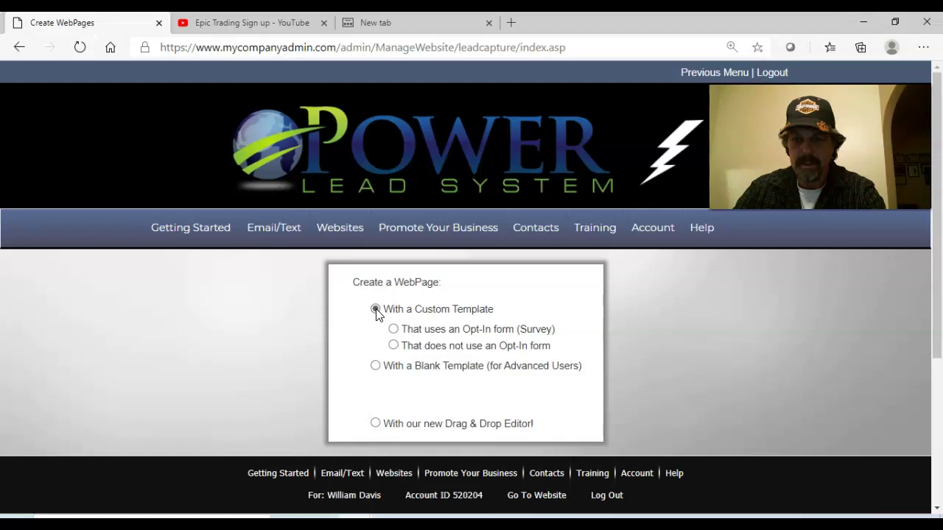
{"action": "left_click", "coordinate": [393, 346]}
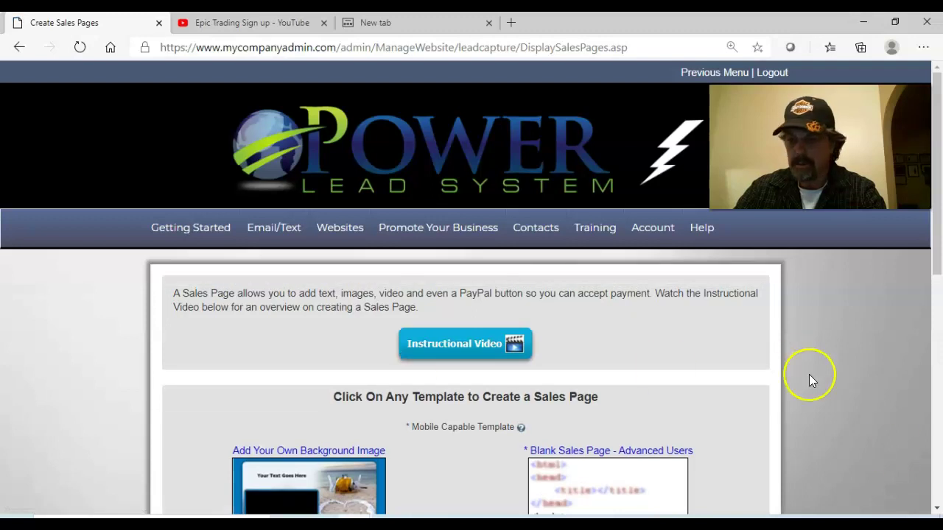
{"action": "left_click", "coordinate": [936, 502]}
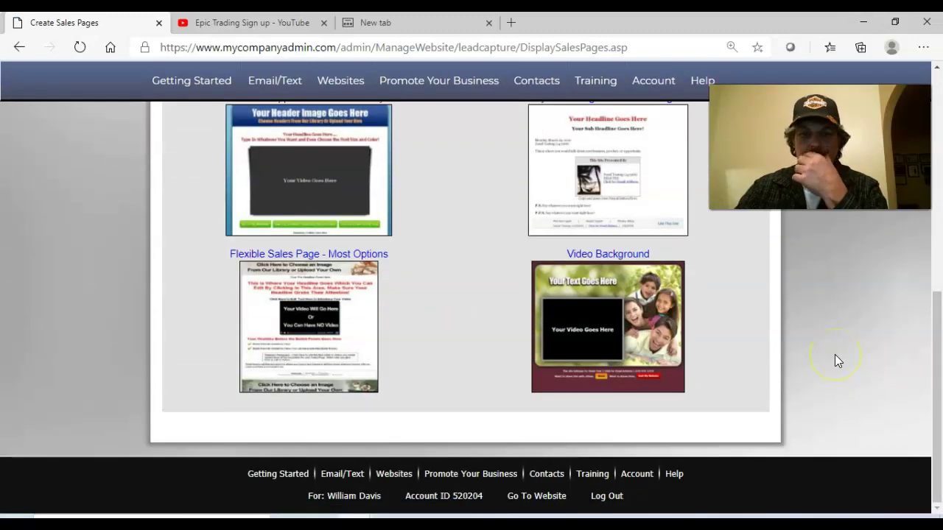
{"action": "left_click", "coordinate": [936, 69]}
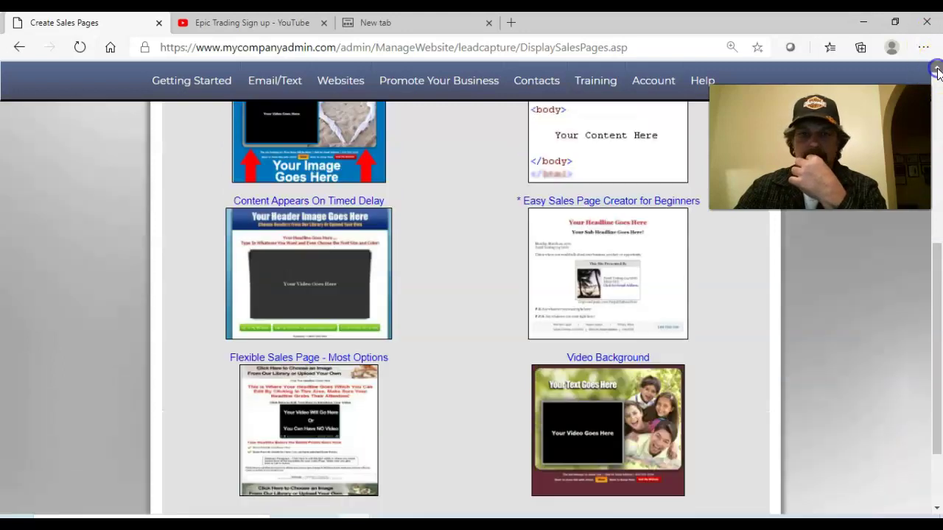
{"action": "left_click", "coordinate": [605, 297]}
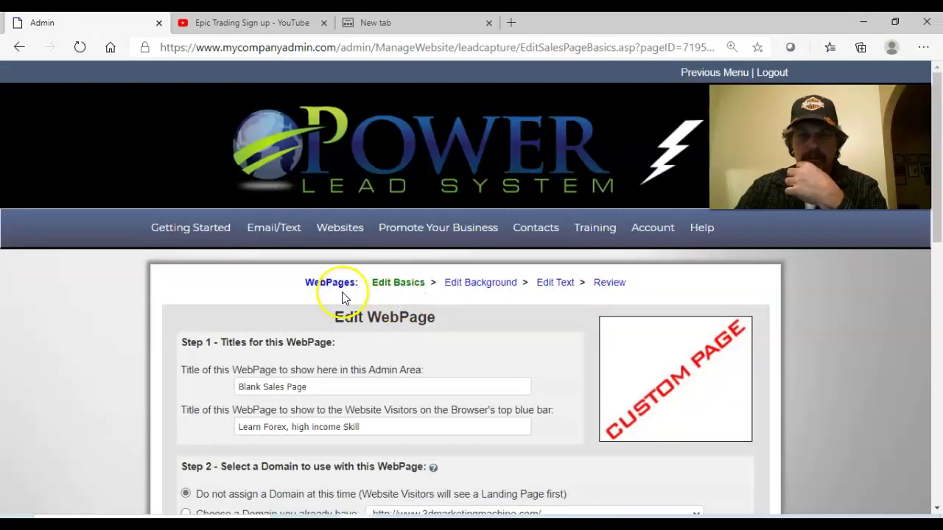
Step: Replace the admin-area page title with 'Demonstrations webpage'
{"action": "left_click", "coordinate": [339, 381]}
{"action": "key", "text": "BackSpace"}
{"action": "key", "text": "BackSpace"}
{"action": "key", "text": "BackSpace"}
{"action": "key", "text": "BackSpace"}
{"action": "key", "text": "BackSpace"}
{"action": "key", "text": "BackSpace"}
{"action": "key", "text": "BackSpace"}
{"action": "key", "text": "BackSpace"}
{"action": "key", "text": "BackSpace"}
{"action": "key", "text": "BackSpace"}
{"action": "key", "text": "BackSpace"}
{"action": "key", "text": "BackSpace"}
{"action": "key", "text": "BackSpace"}
{"action": "key", "text": "BackSpace"}
{"action": "key", "text": "BackSpace"}
{"action": "key", "text": "BackSpace"}
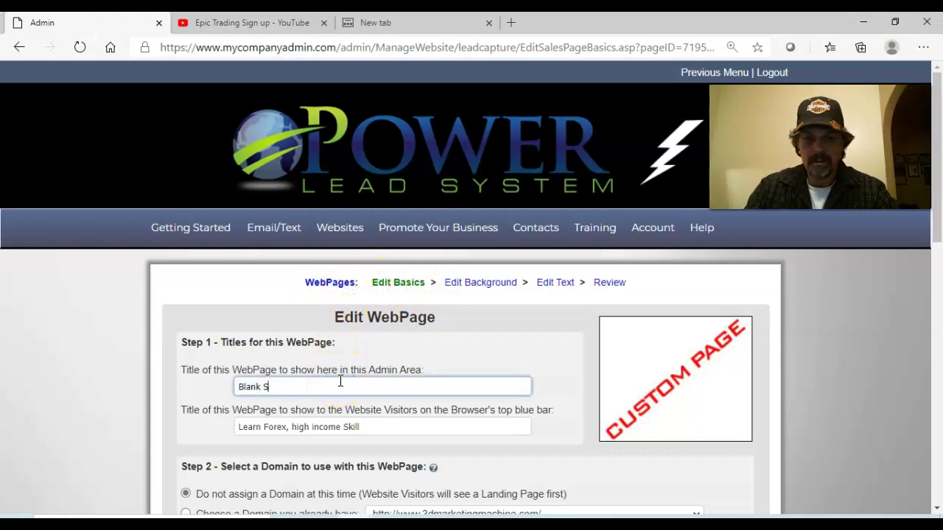
{"action": "type", "text": "Demo"}
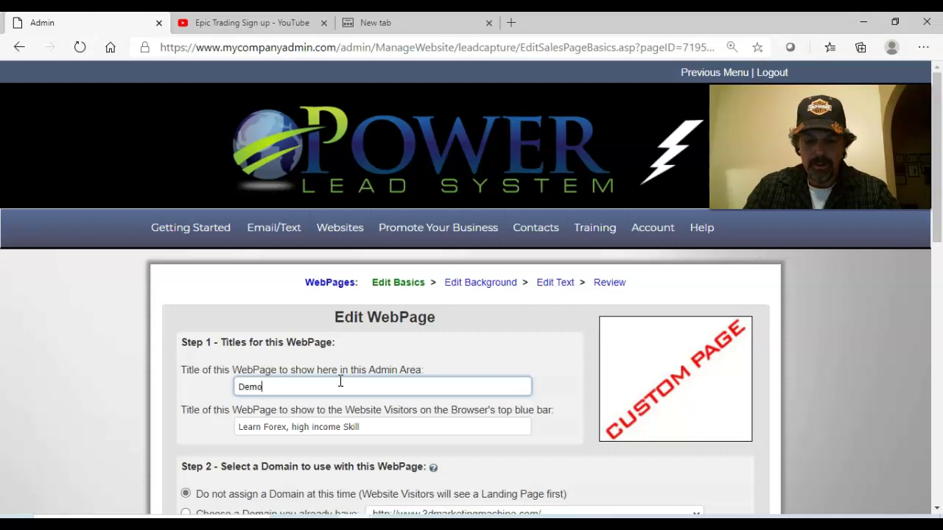
{"action": "type", "text": "nstrations wen"}
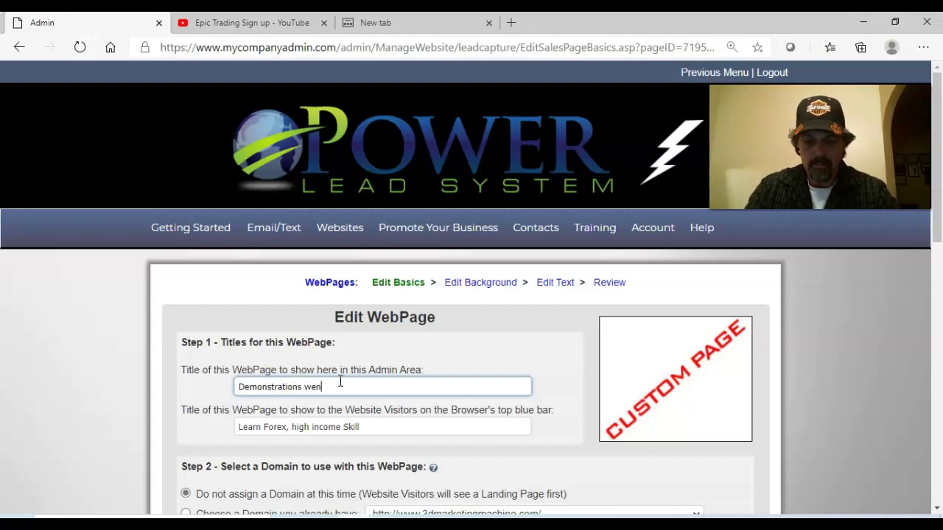
{"action": "key", "text": "BackSpace"}
{"action": "type", "text": "bpage"}
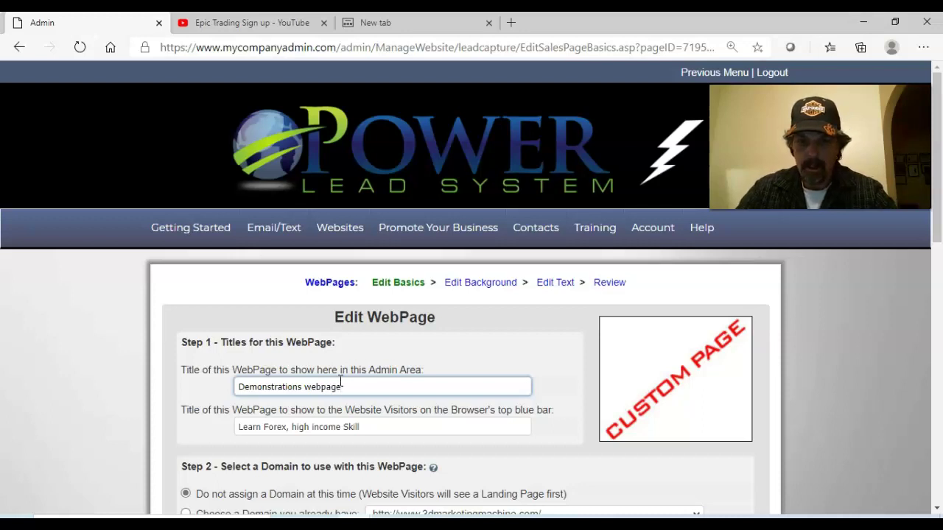
Step: Review the rest of the Step 1 form, then return to the admin-area title field
{"action": "left_click", "coordinate": [937, 492]}
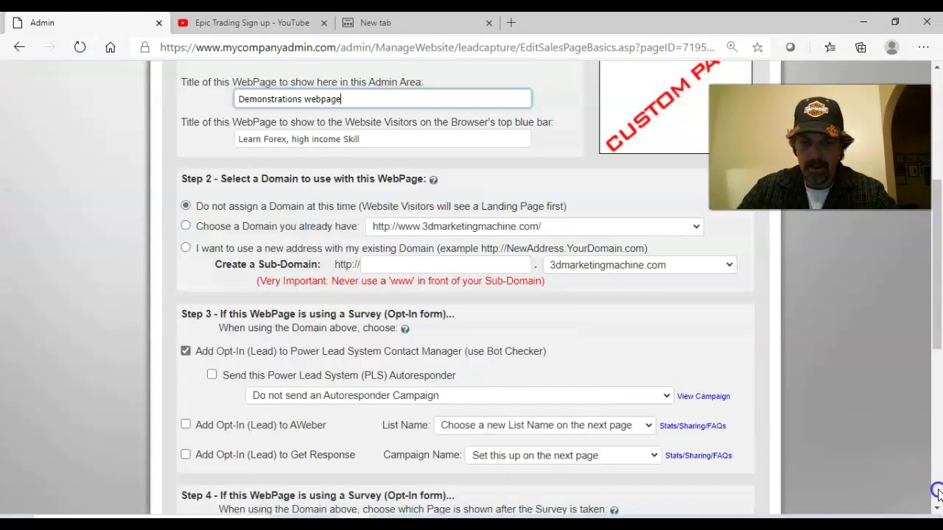
{"action": "left_click", "coordinate": [936, 492]}
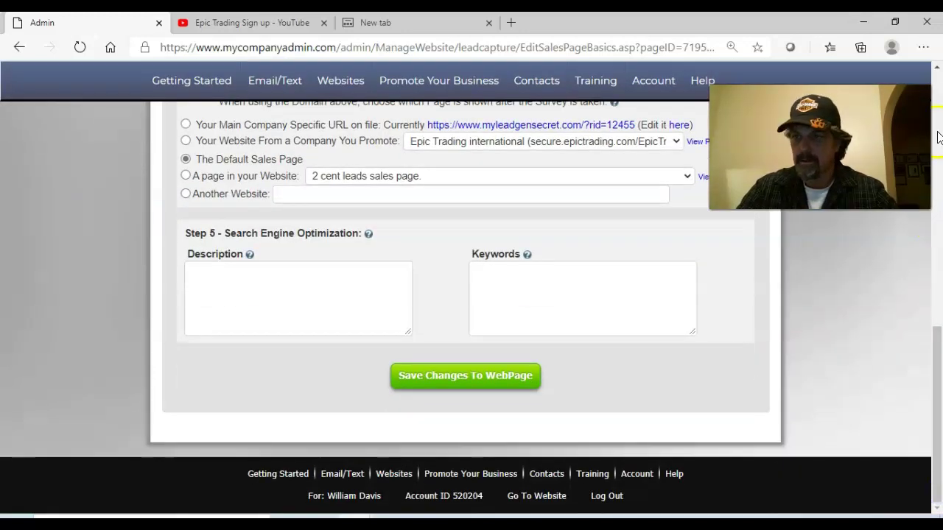
{"action": "left_click", "coordinate": [938, 138]}
{"action": "left_click", "coordinate": [902, 352]}
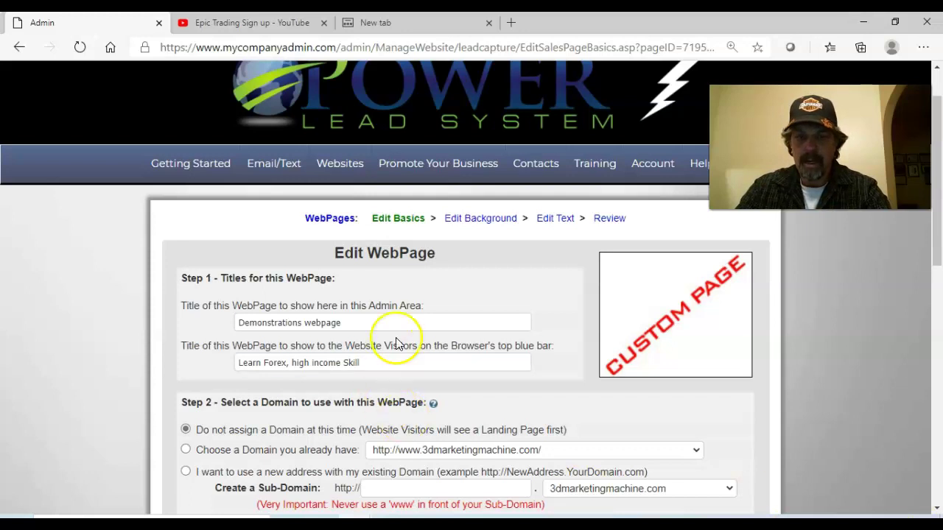
{"action": "left_click", "coordinate": [342, 322]}
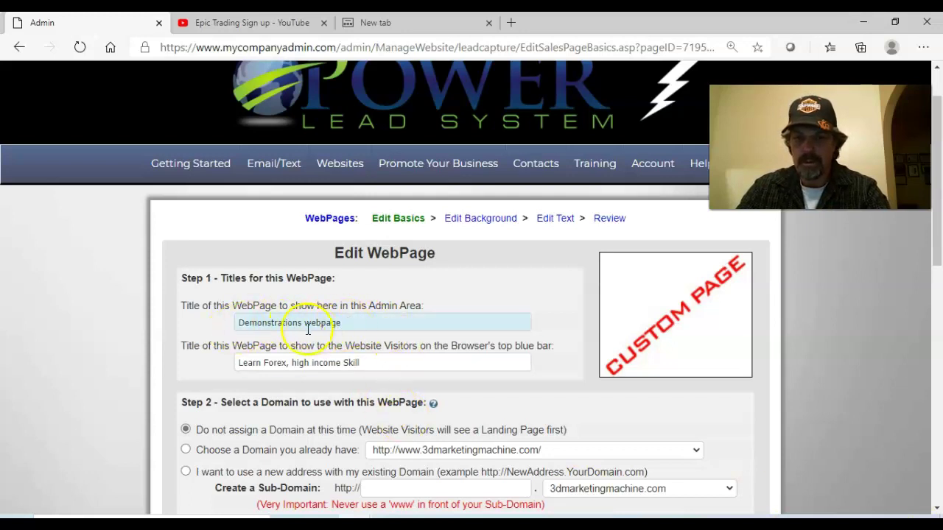
{"action": "left_click", "coordinate": [331, 233]}
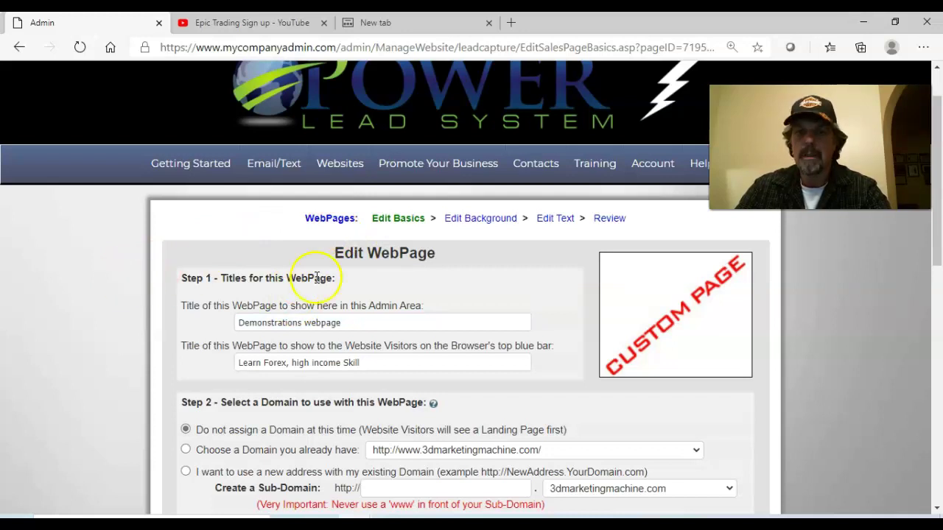
{"action": "left_click", "coordinate": [368, 321]}
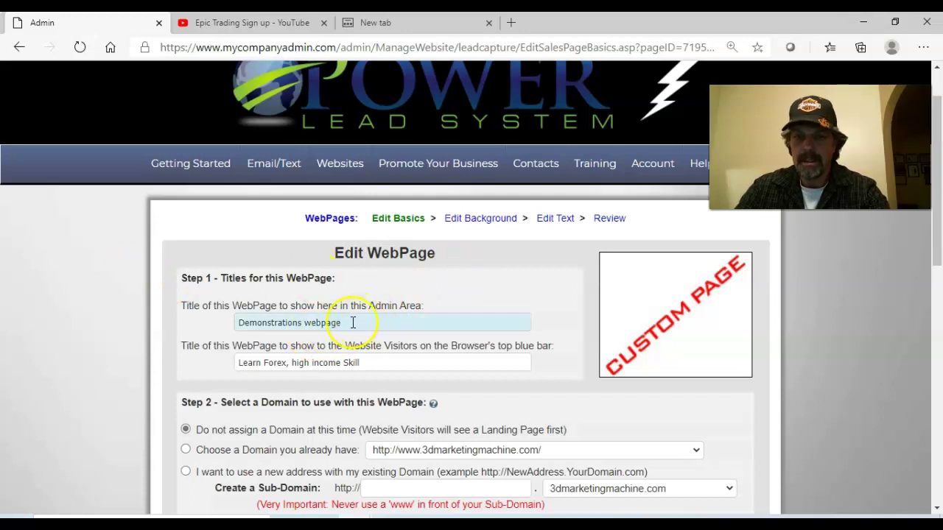
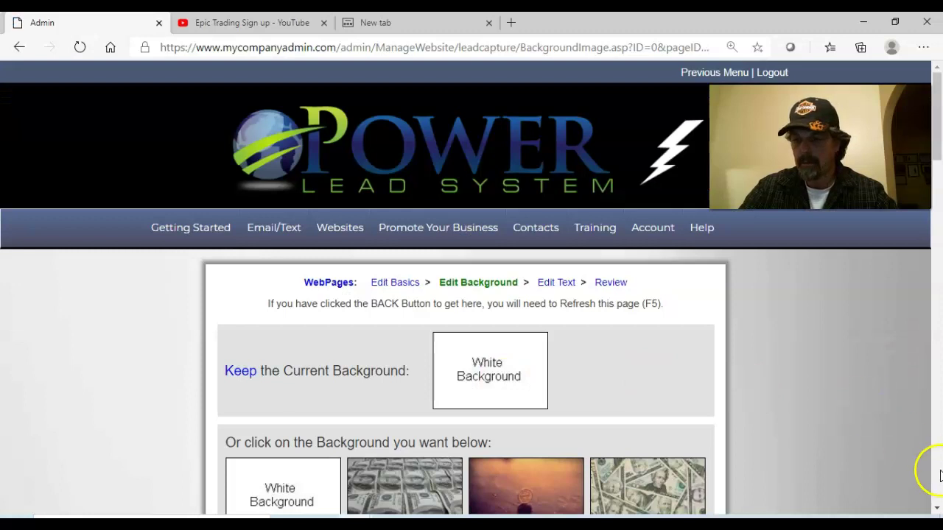
Step: Centre the Step A body and delete its placeholder text
{"action": "left_click", "coordinate": [938, 475]}
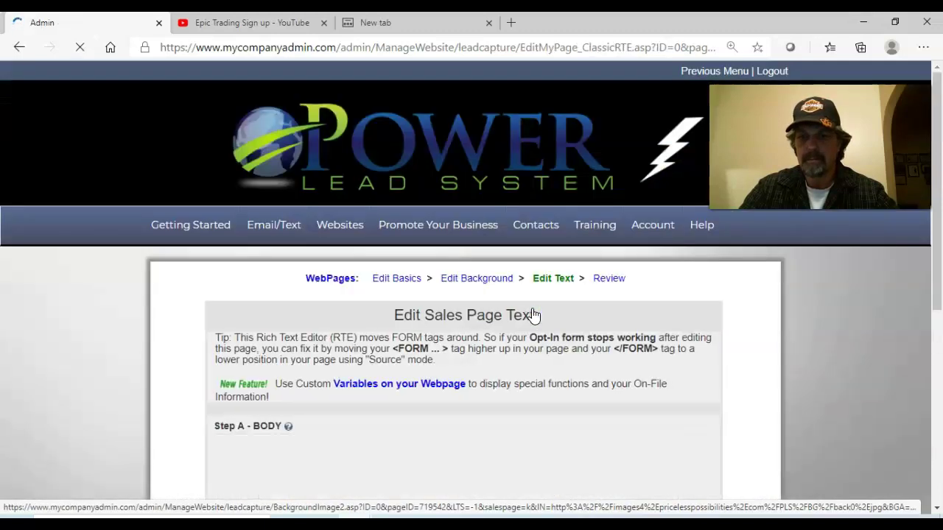
{"action": "left_click", "coordinate": [817, 353]}
{"action": "left_click", "coordinate": [923, 462]}
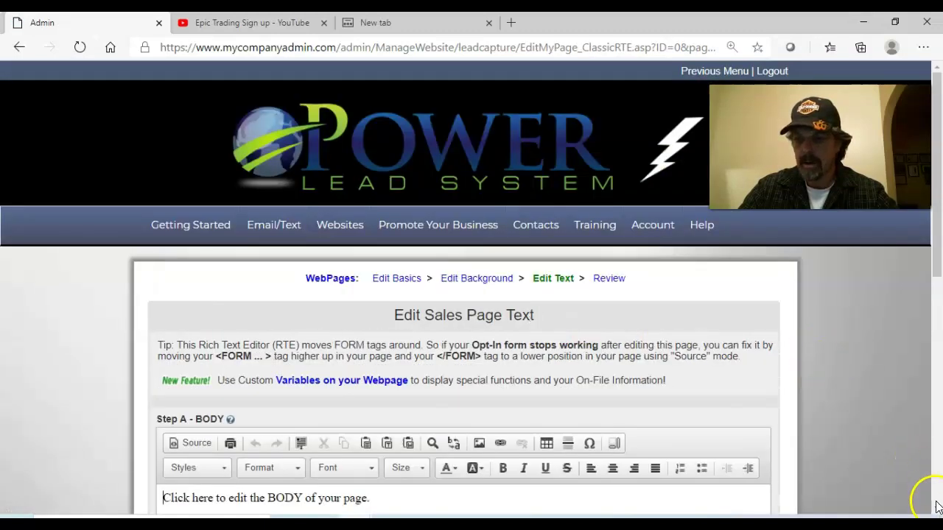
{"action": "scroll", "coordinate": [934, 505], "scroll_direction": "down", "scroll_amount": 5}
{"action": "scroll", "coordinate": [935, 70], "scroll_direction": "up", "scroll_amount": 5}
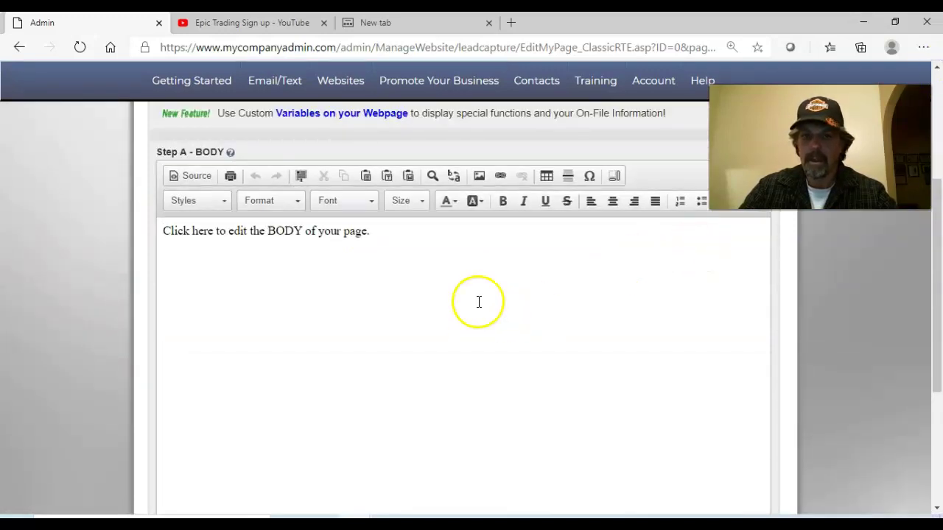
{"action": "left_click", "coordinate": [611, 202]}
{"action": "left_click", "coordinate": [576, 234]}
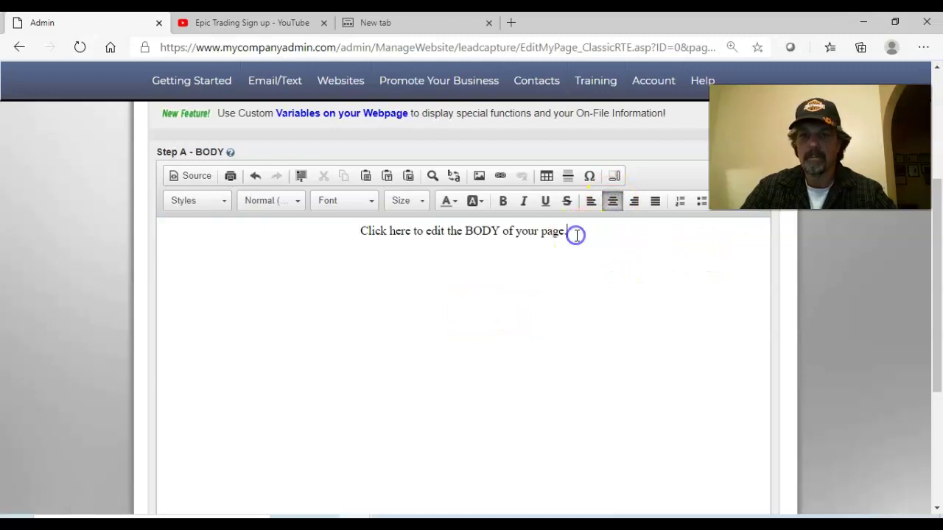
{"action": "key", "text": "BackSpace"}
{"action": "key", "text": "BackSpace"}
{"action": "key", "text": "BackSpace"}
{"action": "key", "text": "BackSpace"}
{"action": "key", "text": "BackSpace"}
{"action": "key", "text": "BackSpace"}
{"action": "key", "text": "BackSpace"}
{"action": "key", "text": "BackSpace"}
{"action": "key", "text": "BackSpace"}
{"action": "key", "text": "BackSpace"}
{"action": "key", "text": "BackSpace"}
{"action": "key", "text": "BackSpace"}
{"action": "key", "text": "BackSpace"}
{"action": "key", "text": "BackSpace"}
{"action": "key", "text": "BackSpace"}
{"action": "key", "text": "BackSpace"}
{"action": "key", "text": "BackSpace"}
{"action": "key", "text": "BackSpace"}
{"action": "key", "text": "BackSpace"}
{"action": "key", "text": "BackSpace"}
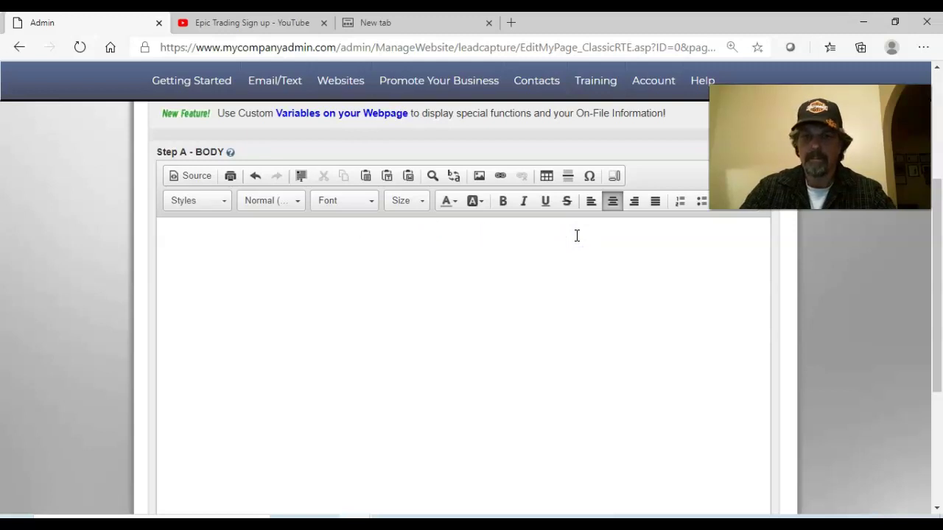
Step: Insert watch-video-c1.png from the server image library into the body
{"action": "left_click", "coordinate": [479, 176]}
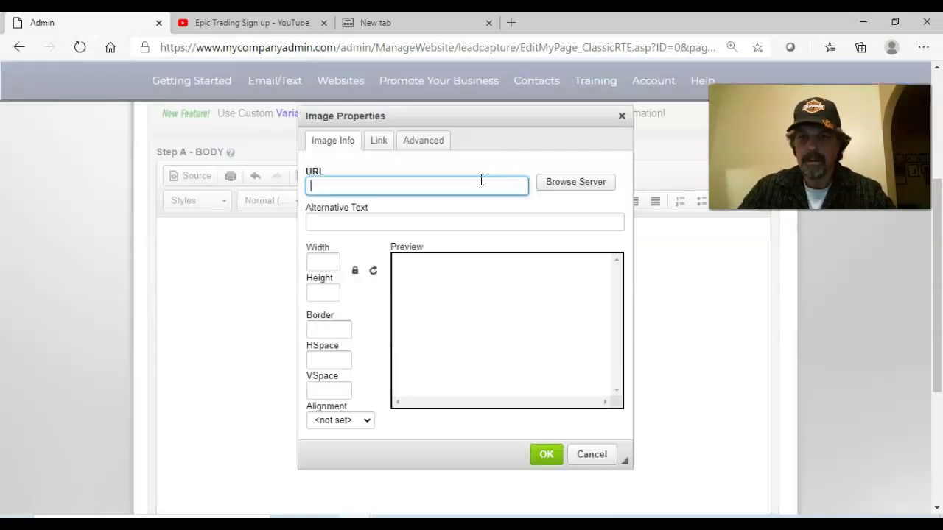
{"action": "left_click", "coordinate": [575, 182]}
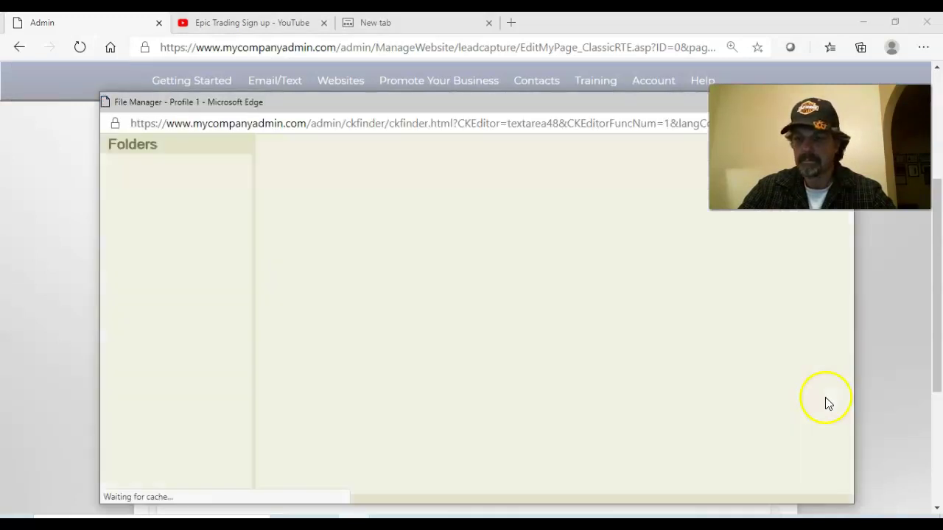
{"action": "left_click", "coordinate": [847, 456]}
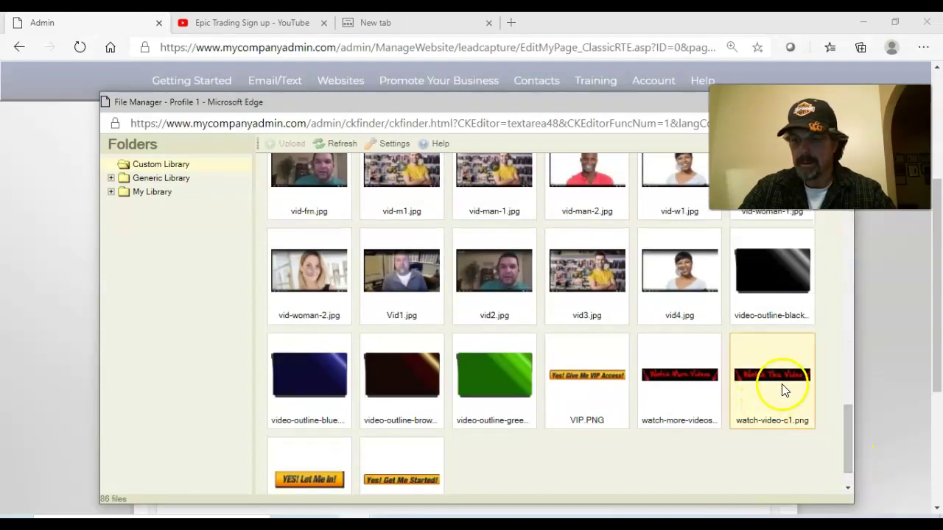
{"action": "double_click", "coordinate": [775, 382]}
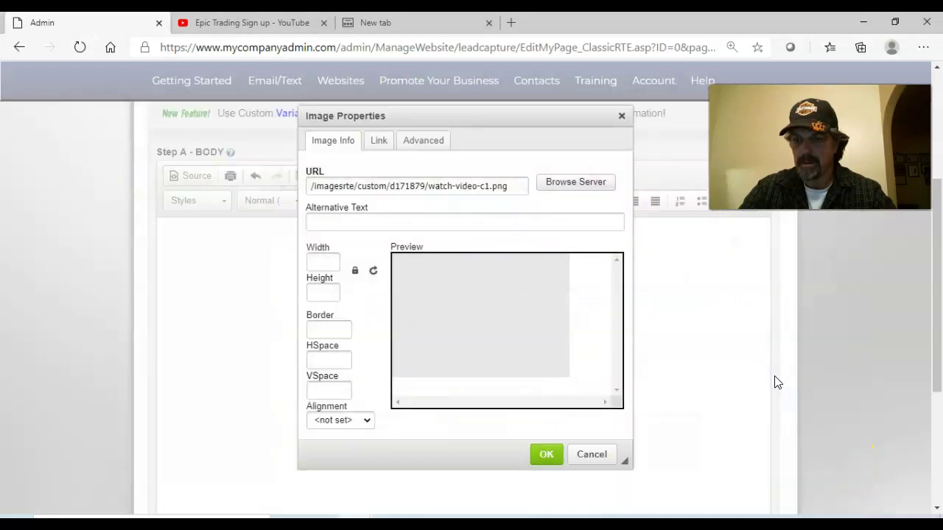
{"action": "left_click", "coordinate": [549, 454]}
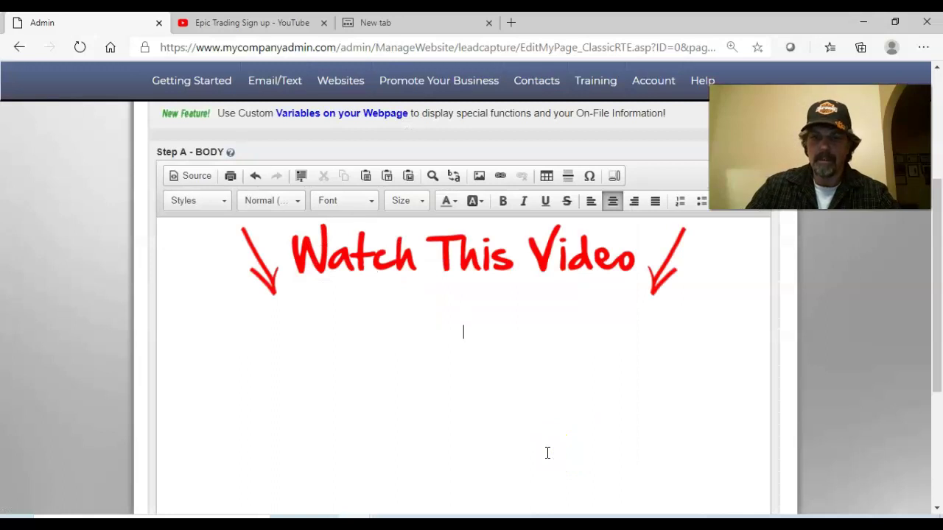
Step: Save the body, open the published page's live test link, then return to the Admin review page
{"action": "scroll", "coordinate": [936, 500], "scroll_direction": "down", "scroll_amount": 3}
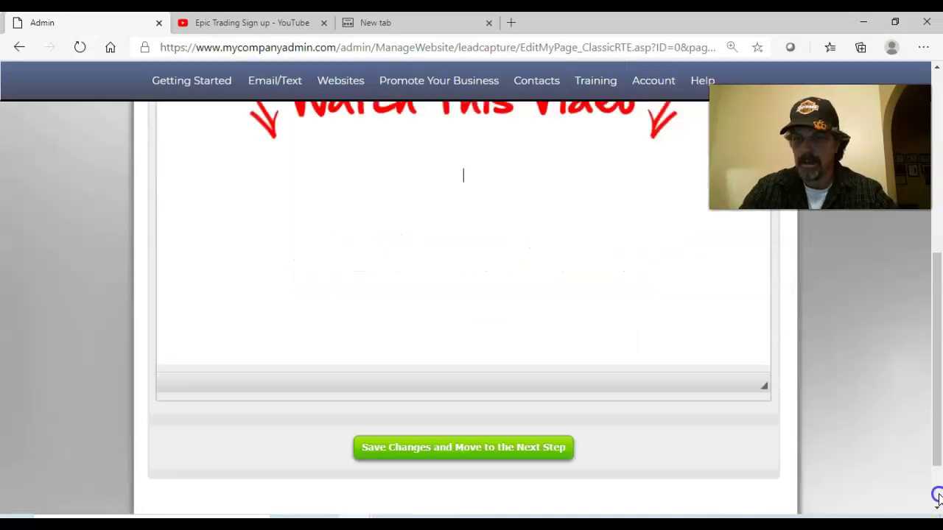
{"action": "left_click", "coordinate": [484, 377]}
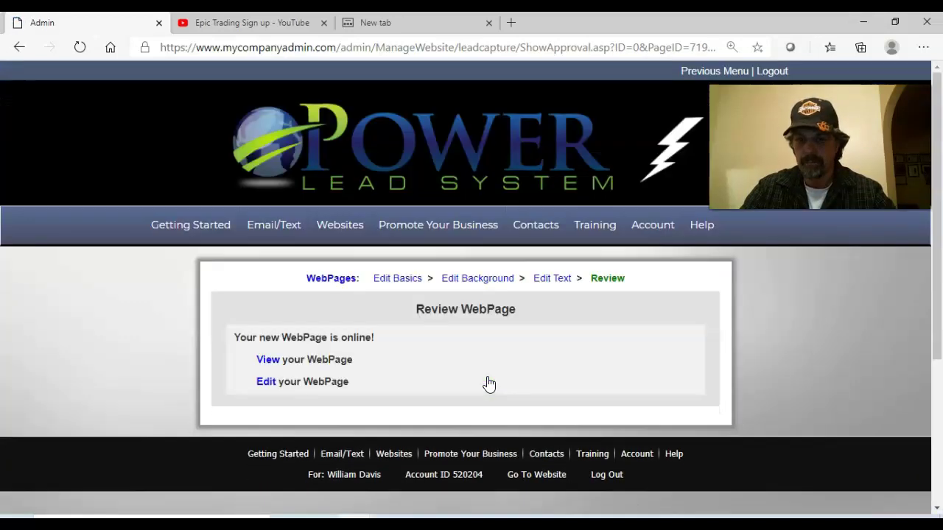
{"action": "left_click", "coordinate": [267, 360]}
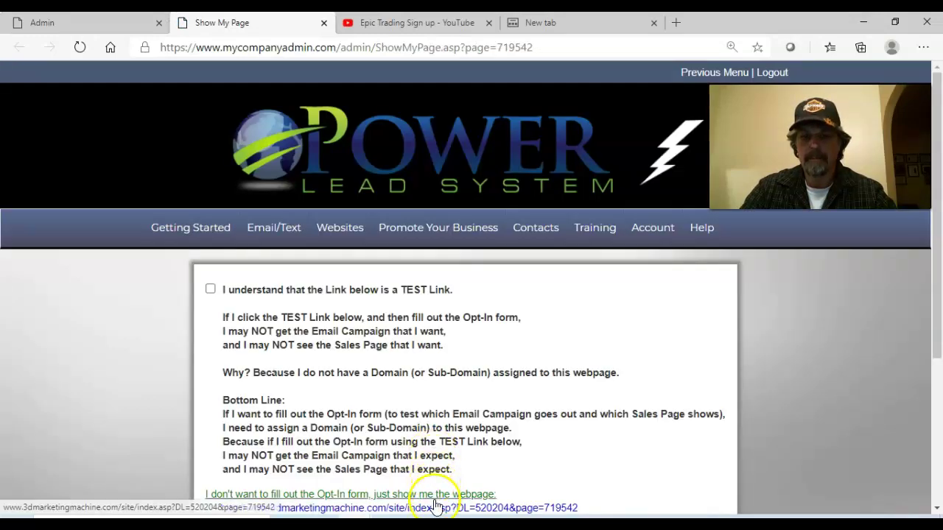
{"action": "left_click", "coordinate": [435, 505]}
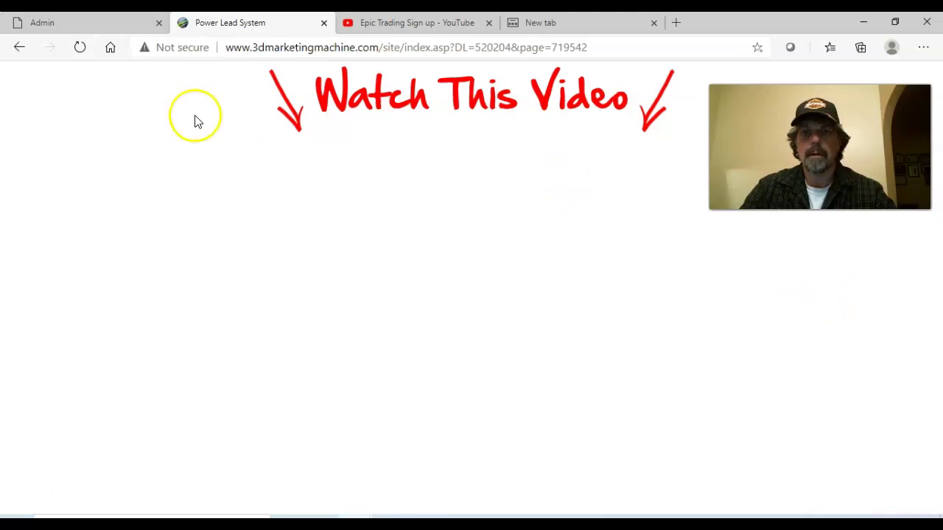
{"action": "left_click", "coordinate": [102, 23]}
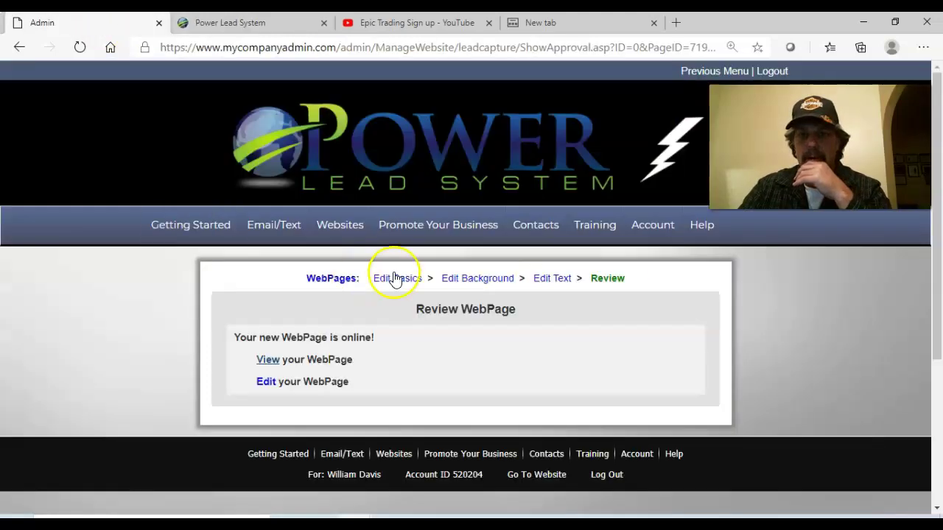
Step: Switch the page to an image background, choose the beach umbrella picture, and save
{"action": "left_click", "coordinate": [478, 280]}
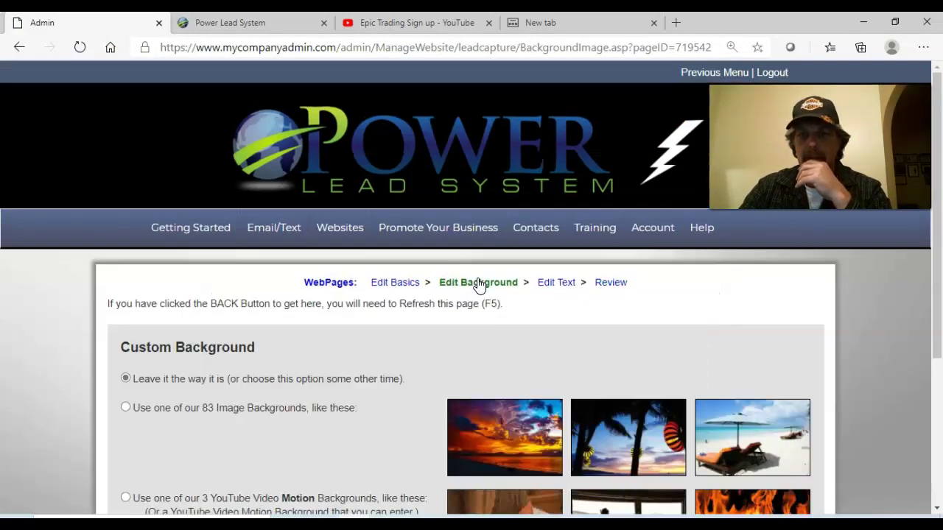
{"action": "left_click", "coordinate": [126, 413]}
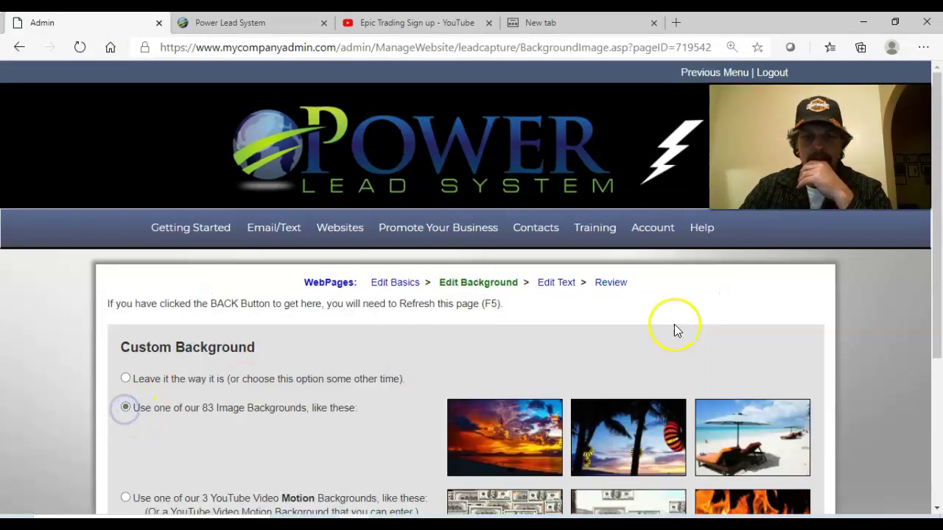
{"action": "left_click", "coordinate": [938, 447]}
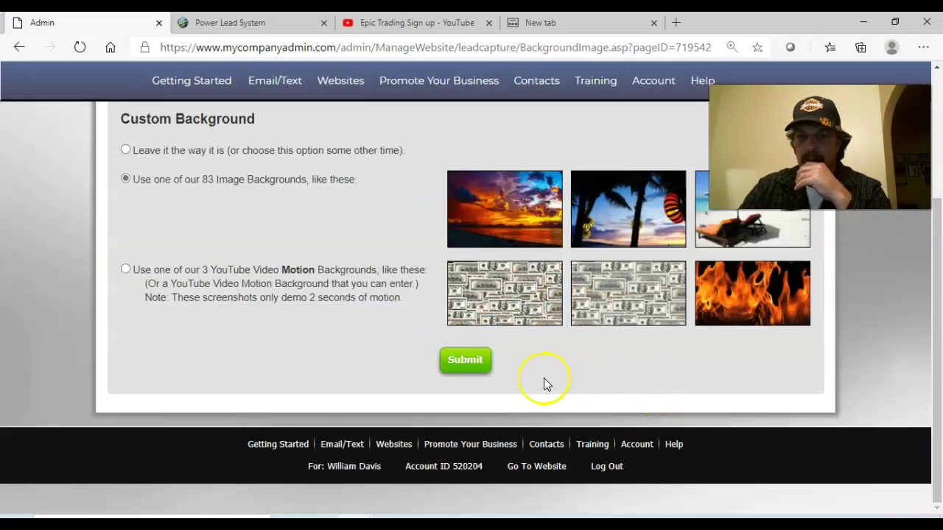
{"action": "left_click", "coordinate": [466, 364]}
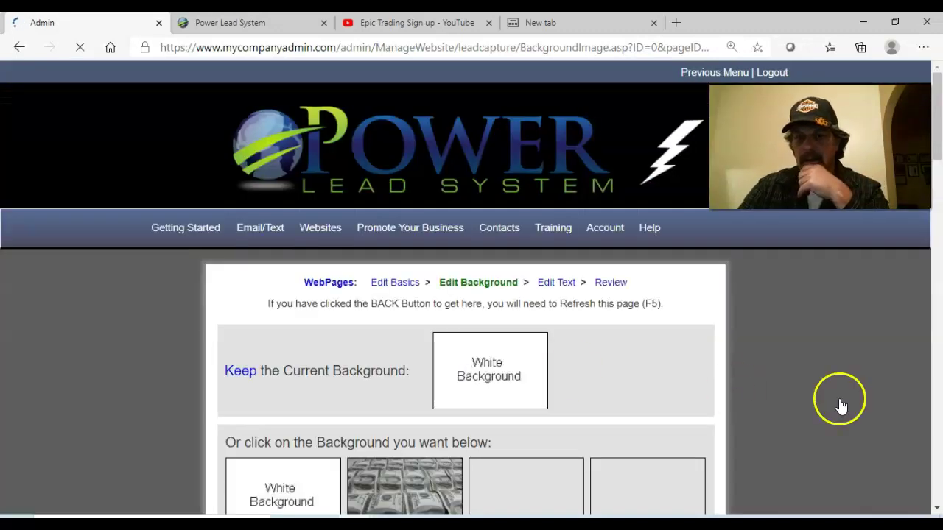
{"action": "left_click", "coordinate": [937, 468]}
{"action": "scroll", "coordinate": [936, 468], "scroll_direction": "down", "scroll_amount": 4}
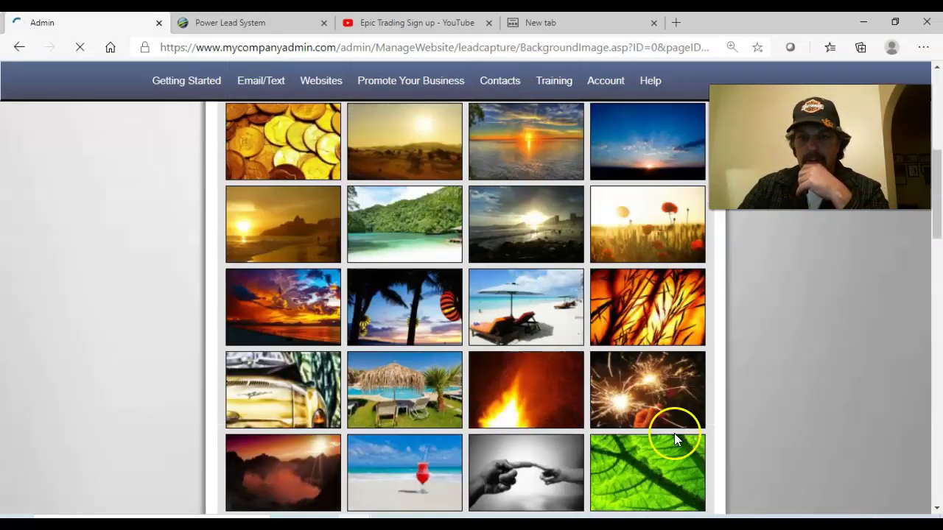
{"action": "left_click", "coordinate": [542, 309]}
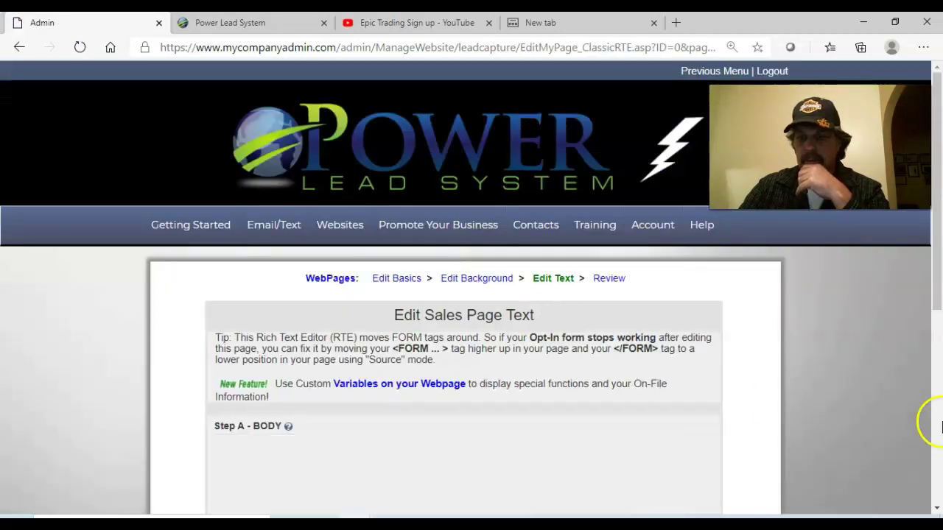
{"action": "scroll", "coordinate": [936, 457], "scroll_direction": "down", "scroll_amount": 5}
{"action": "scroll", "coordinate": [937, 456], "scroll_direction": "down", "scroll_amount": 2}
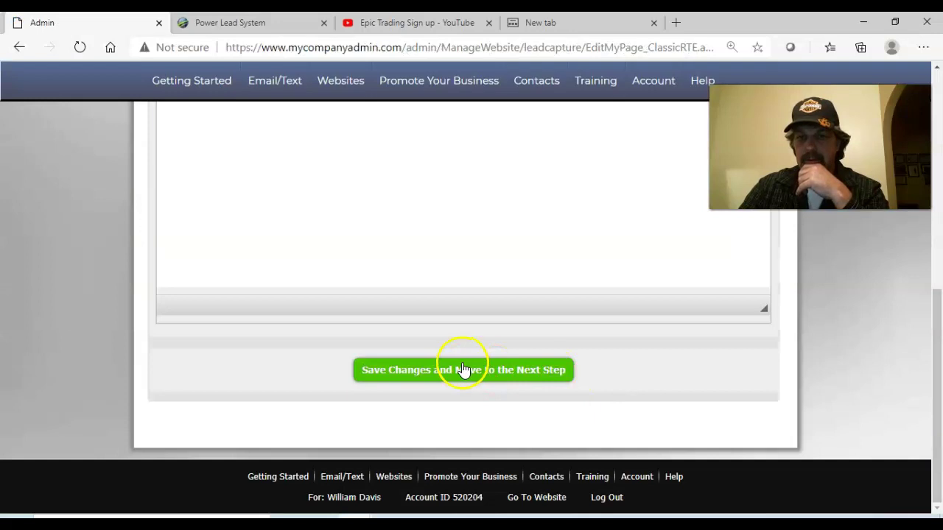
{"action": "left_click", "coordinate": [463, 369]}
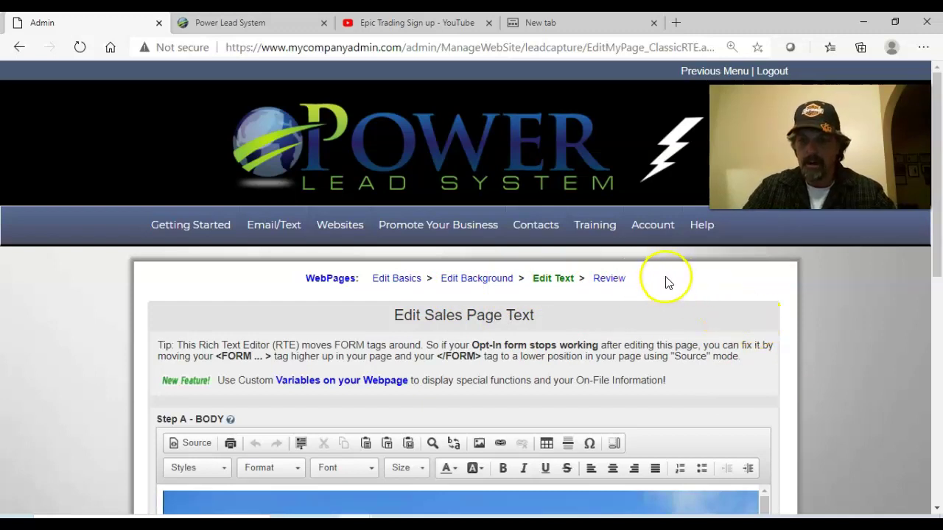
{"action": "scroll", "coordinate": [936, 511], "scroll_direction": "down", "scroll_amount": 5}
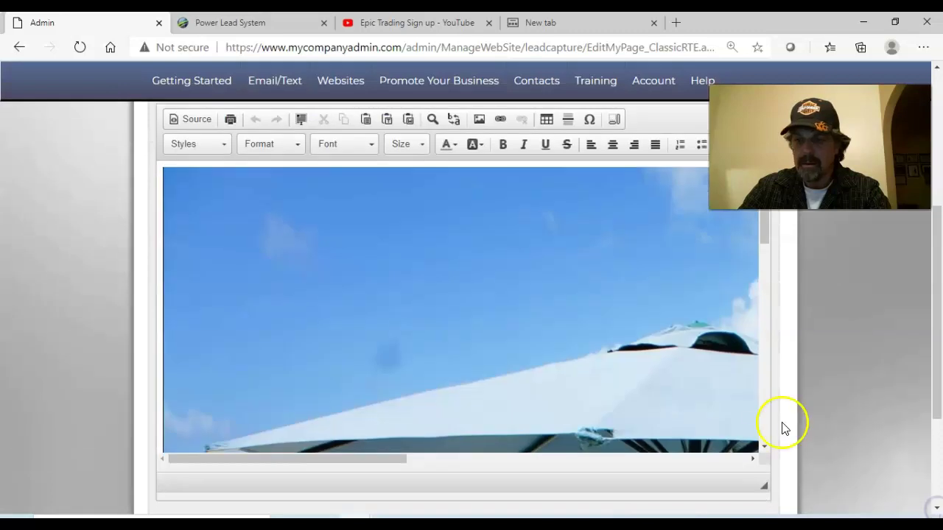
{"action": "left_click", "coordinate": [766, 428]}
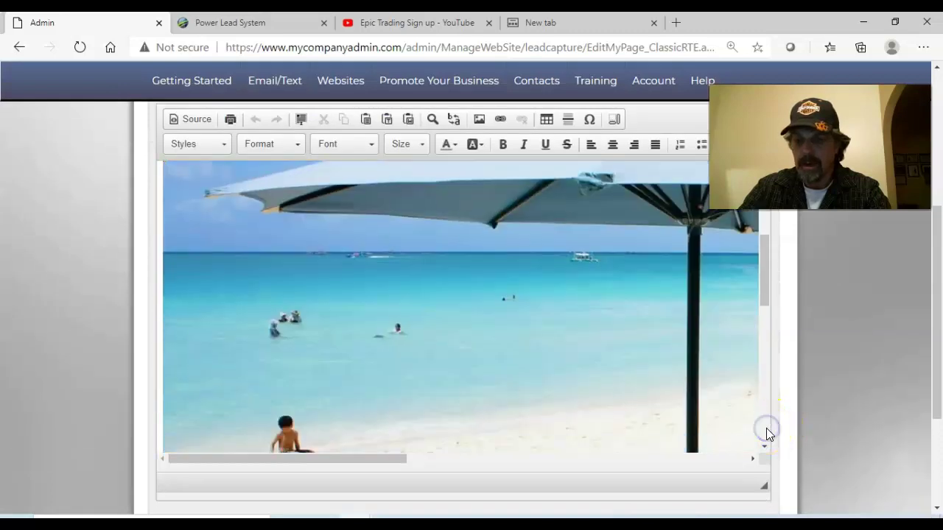
{"action": "left_click", "coordinate": [766, 428]}
{"action": "left_click", "coordinate": [766, 430]}
{"action": "left_click", "coordinate": [766, 431]}
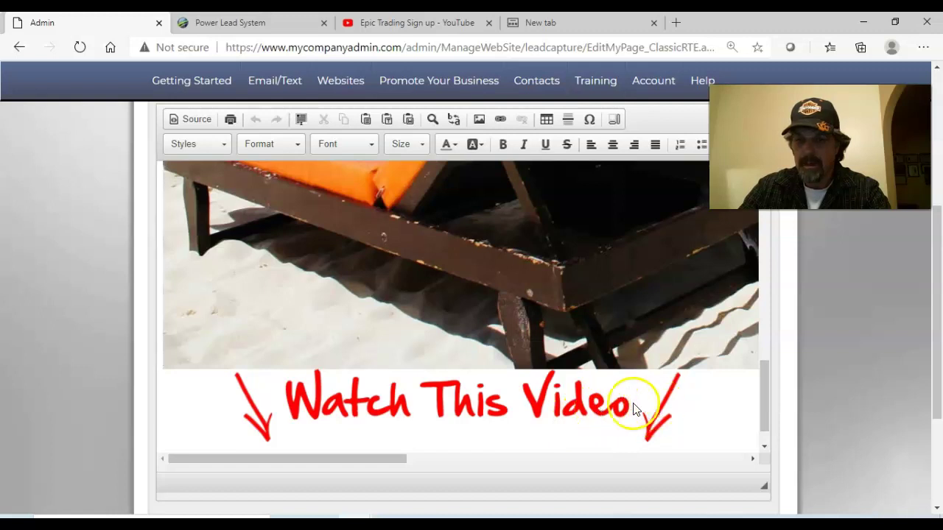
{"action": "left_click", "coordinate": [763, 444]}
{"action": "left_click", "coordinate": [707, 392]}
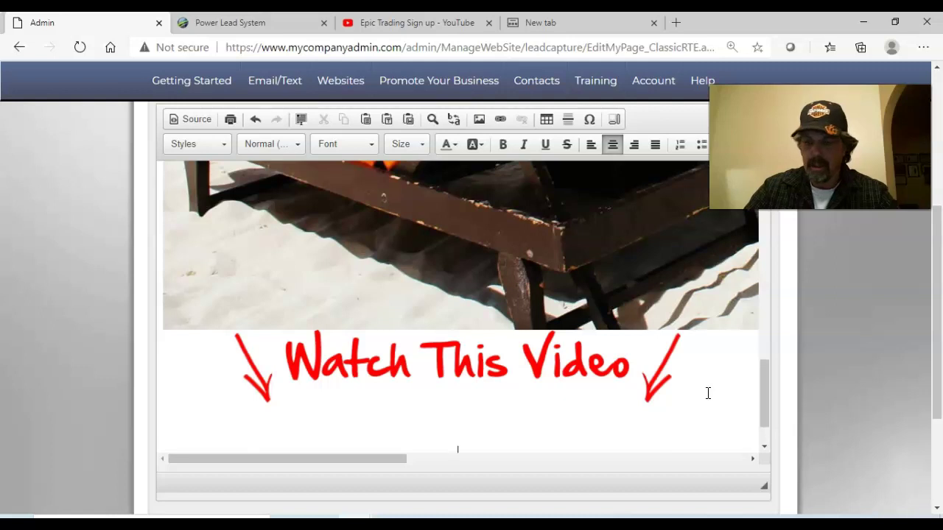
{"action": "scroll", "coordinate": [938, 510], "scroll_direction": "down", "scroll_amount": 3}
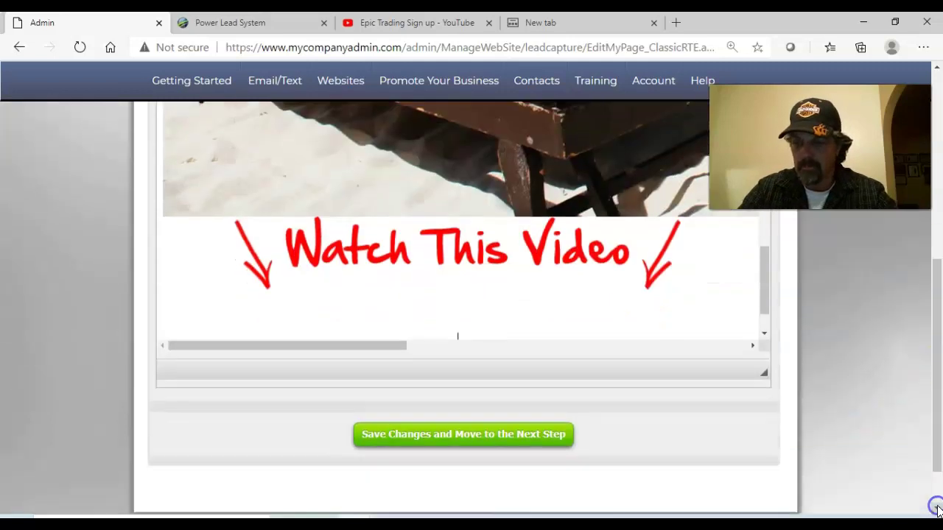
{"action": "left_click", "coordinate": [763, 281]}
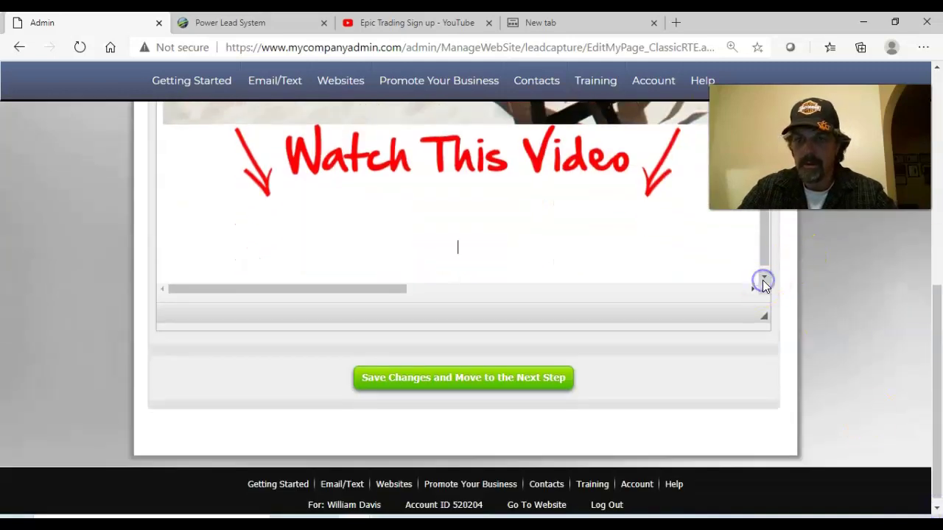
{"action": "left_click", "coordinate": [763, 281]}
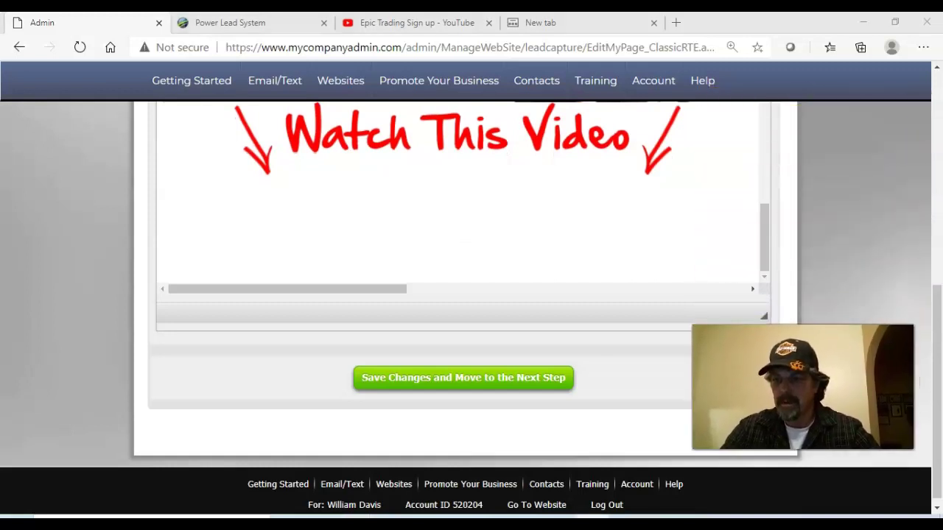
{"action": "left_click", "coordinate": [936, 67]}
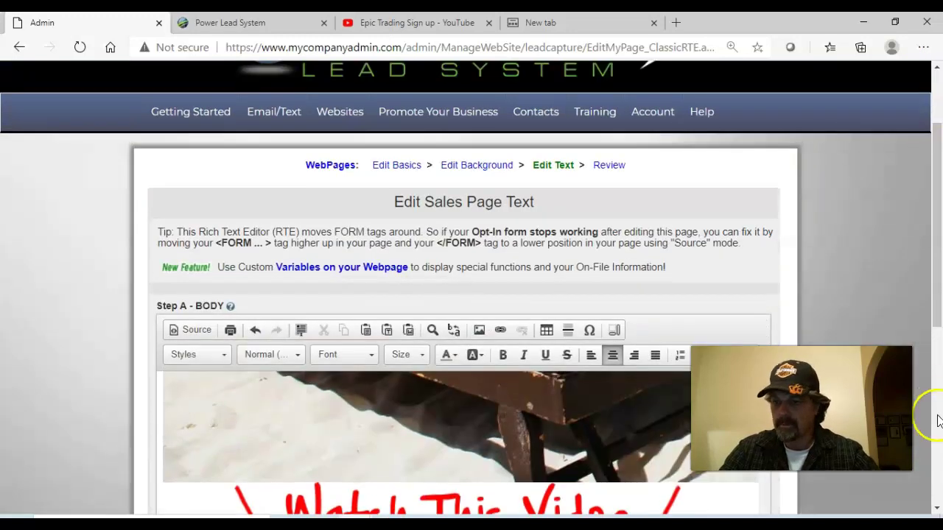
{"action": "left_click_drag", "start_coordinate": [936, 300], "coordinate": [936, 335]}
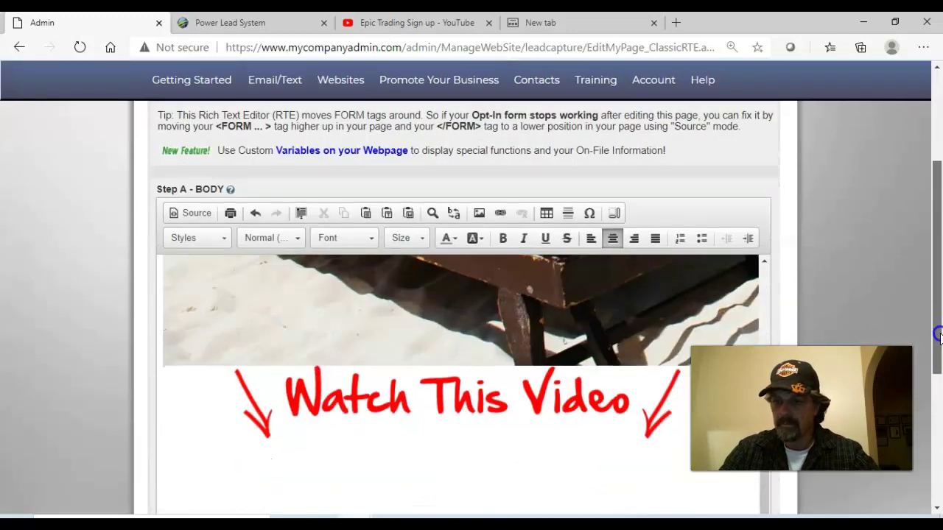
{"action": "left_click", "coordinate": [762, 280]}
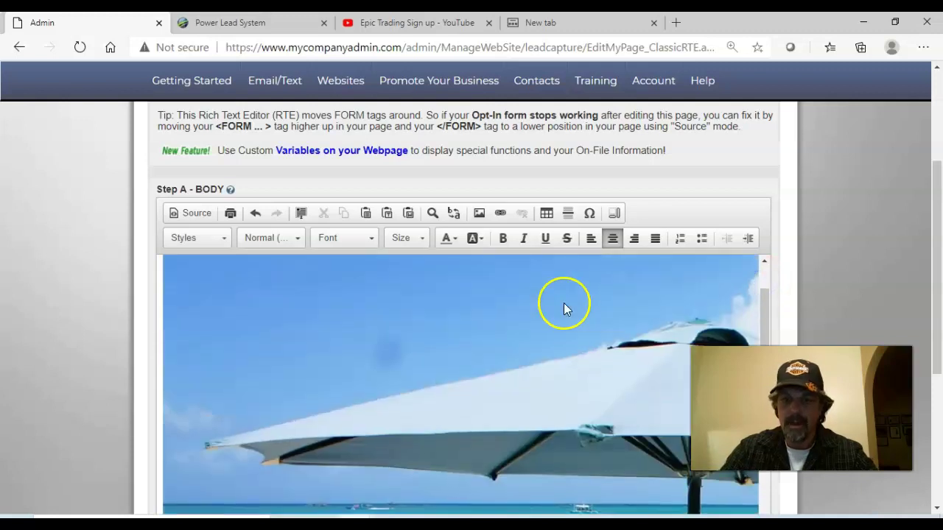
{"action": "left_click", "coordinate": [563, 302]}
{"action": "left_click", "coordinate": [817, 266]}
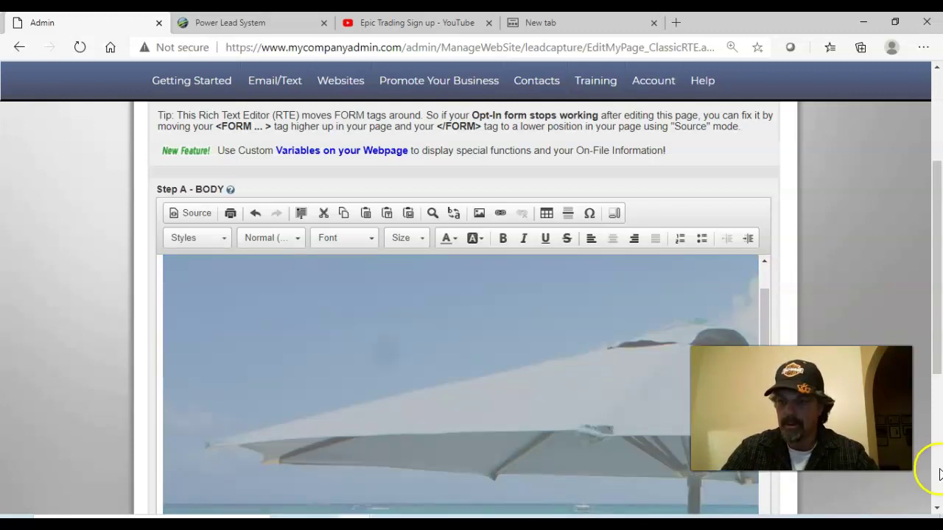
{"action": "left_click", "coordinate": [936, 507]}
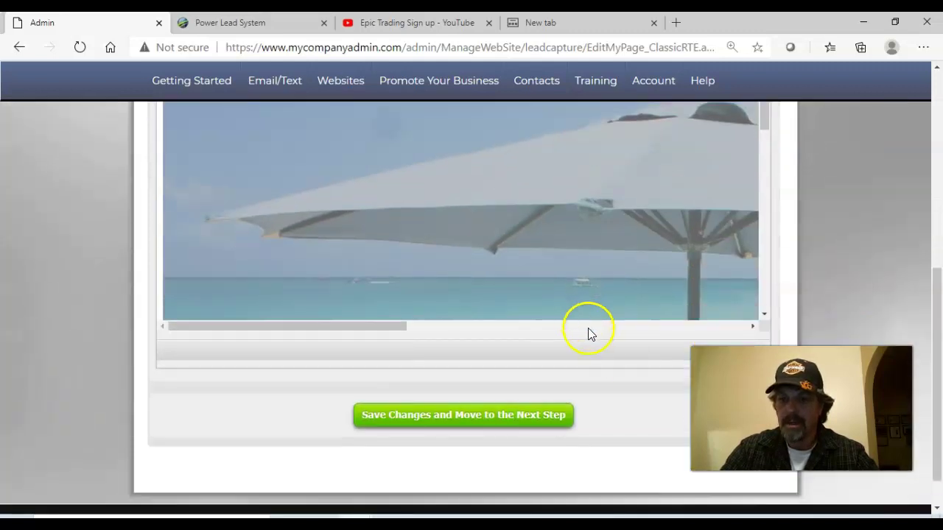
{"action": "left_click", "coordinate": [765, 314]}
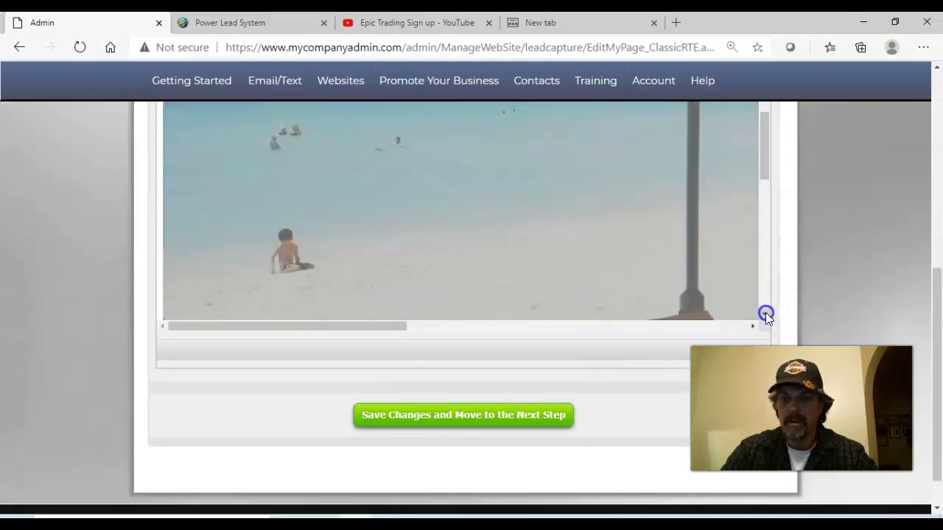
{"action": "left_click", "coordinate": [765, 314]}
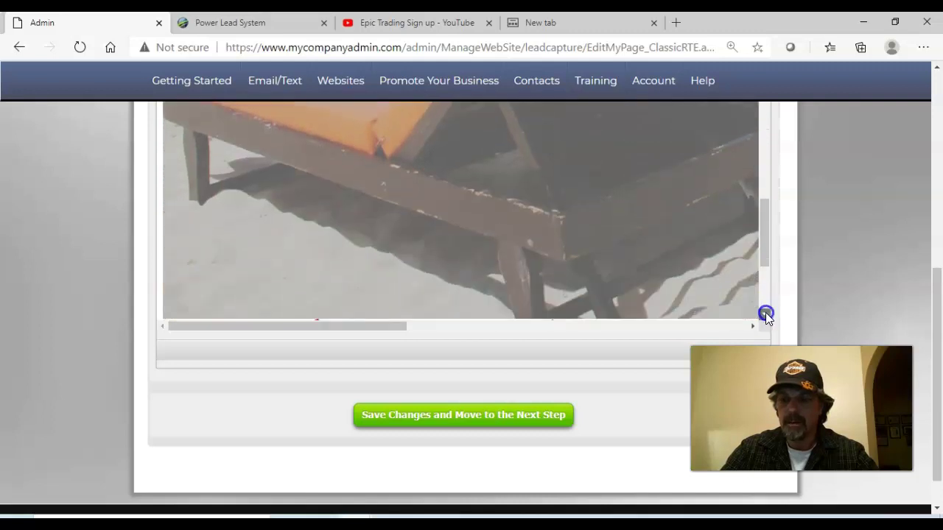
Step: Type 'Hi welcome to our webpage' on a new line above the Watch This Video graphic
{"action": "left_click", "coordinate": [765, 314]}
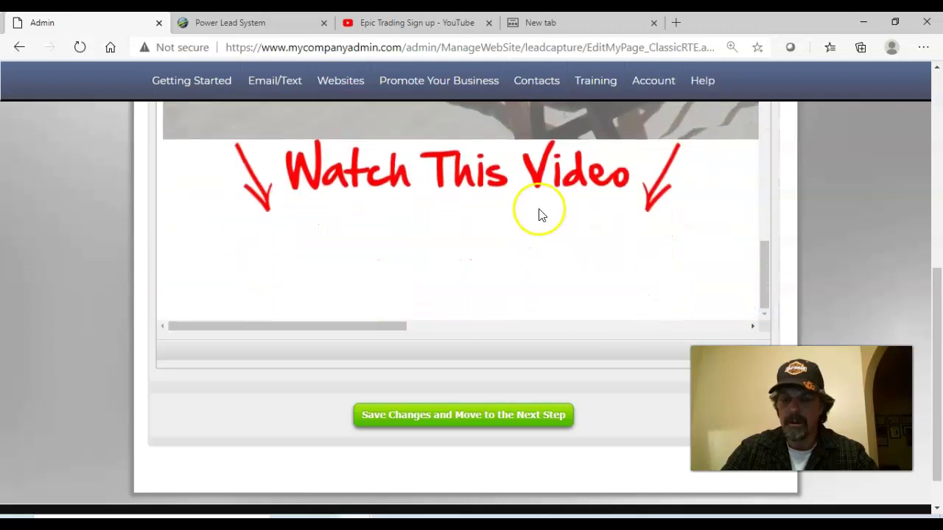
{"action": "left_click", "coordinate": [720, 200]}
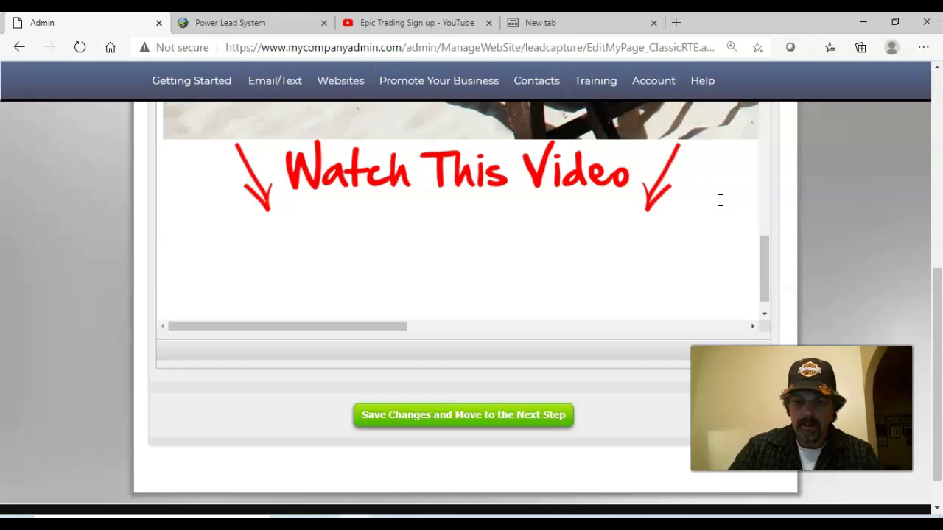
{"action": "double_click", "coordinate": [239, 166]}
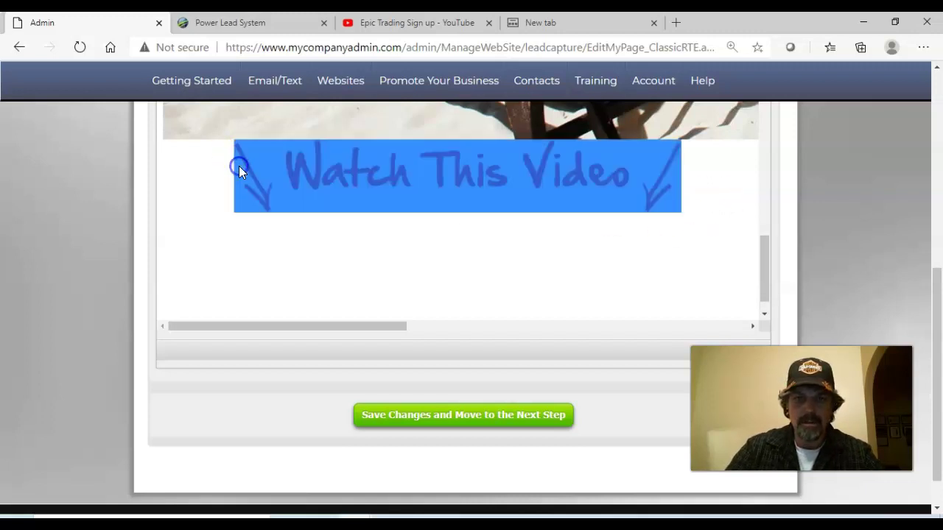
{"action": "left_click", "coordinate": [211, 173]}
{"action": "key", "text": "Return"}
{"action": "key", "text": "Return"}
{"action": "key", "text": "Return"}
{"action": "key", "text": "Return"}
{"action": "left_click", "coordinate": [463, 182]}
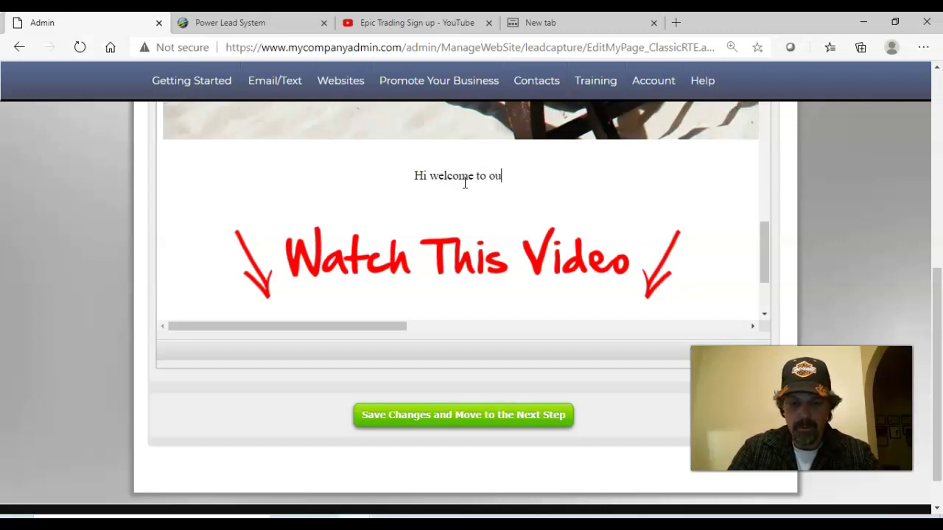
{"action": "type", "text": "Hi welcome to our webpage"}
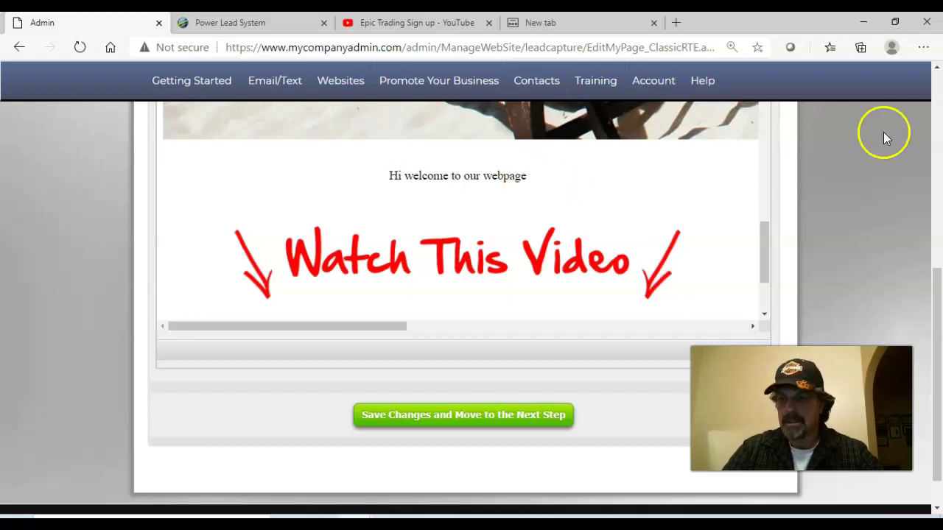
{"action": "left_click", "coordinate": [936, 71]}
{"action": "right_click", "coordinate": [936, 72]}
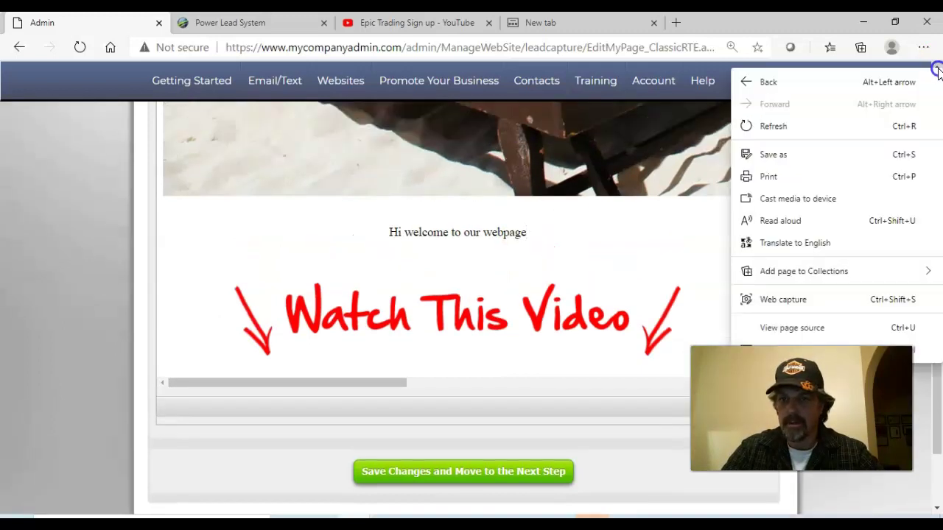
{"action": "key", "text": "Escape"}
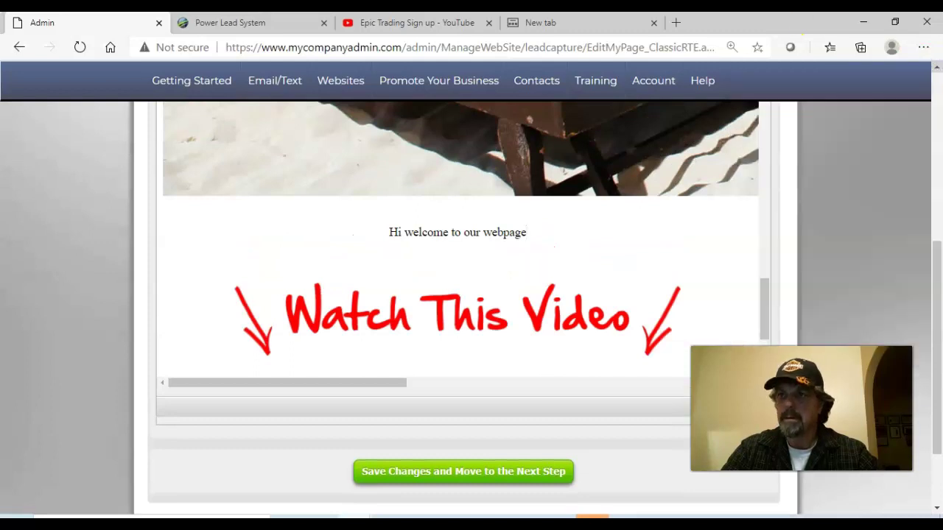
{"action": "scroll", "coordinate": [937, 71], "scroll_direction": "up", "scroll_amount": 3}
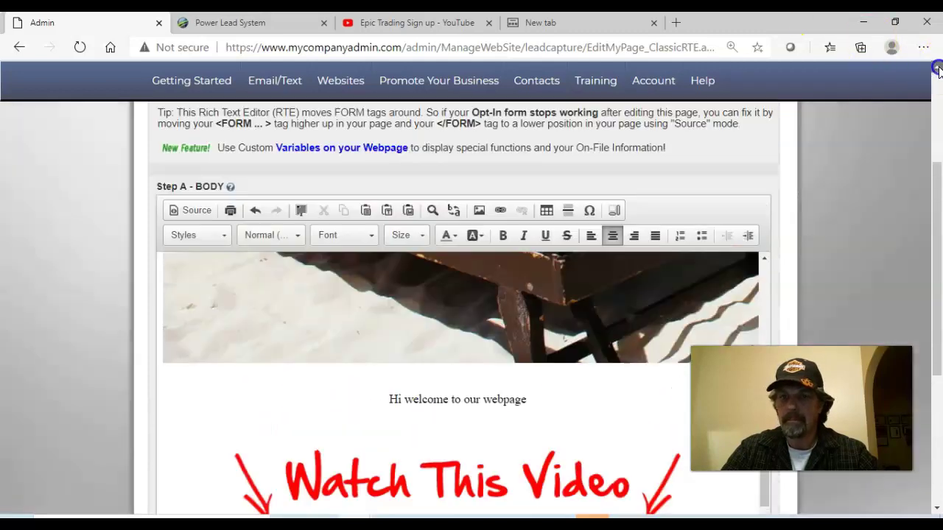
Step: Format the welcome line as bold, size 28, lime text on a black background
{"action": "left_click_drag", "start_coordinate": [529, 402], "coordinate": [386, 404]}
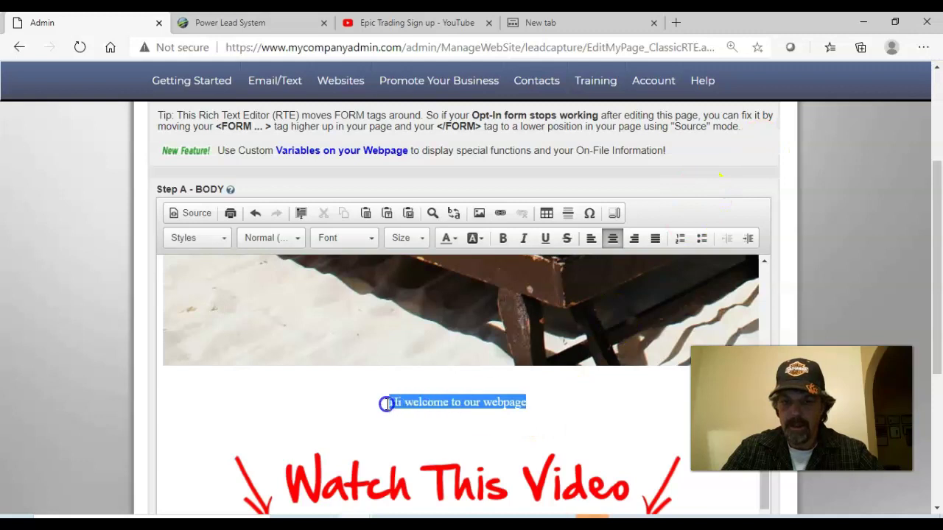
{"action": "left_click", "coordinate": [424, 238]}
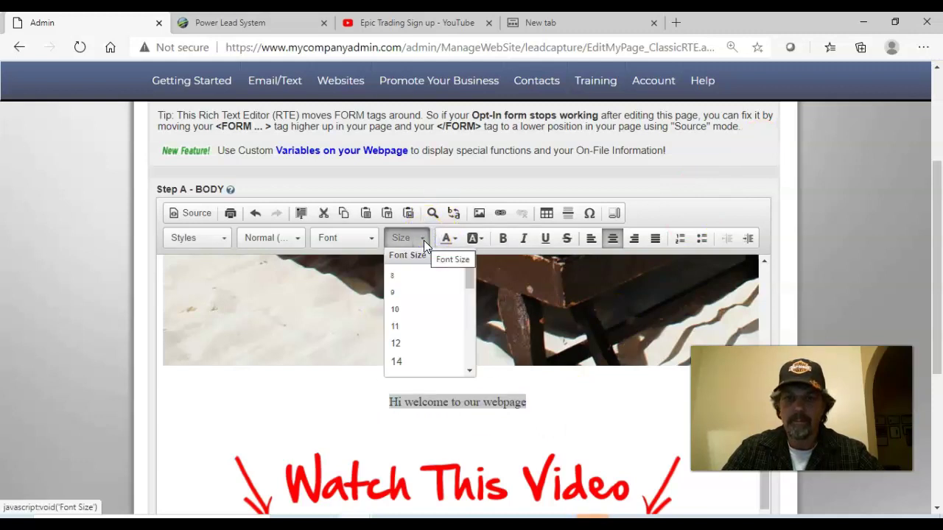
{"action": "scroll", "coordinate": [467, 362], "scroll_direction": "down", "scroll_amount": 1}
{"action": "scroll", "coordinate": [468, 359], "scroll_direction": "down", "scroll_amount": 3}
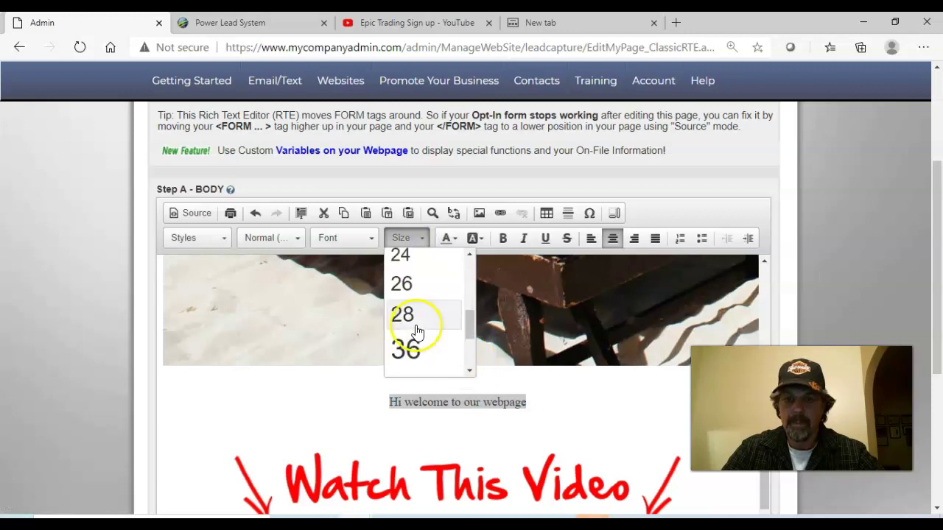
{"action": "left_click", "coordinate": [415, 326]}
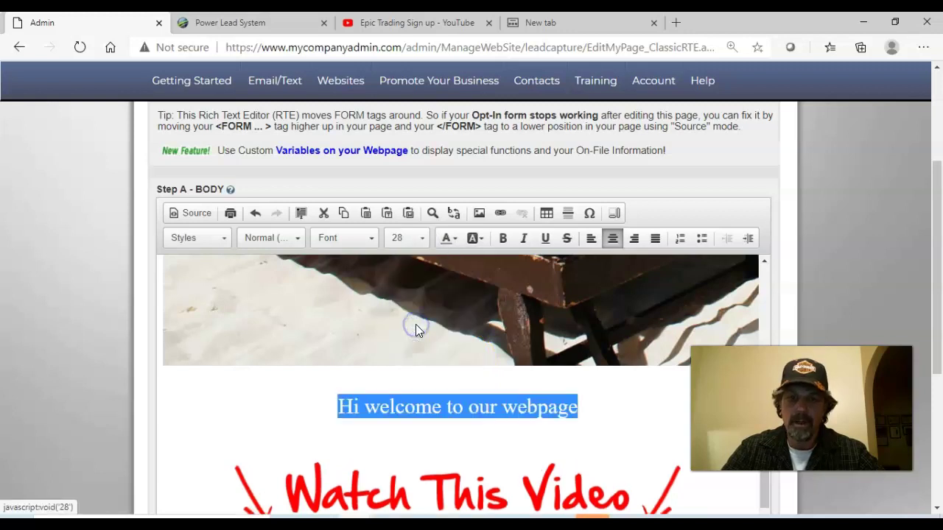
{"action": "left_click", "coordinate": [452, 243]}
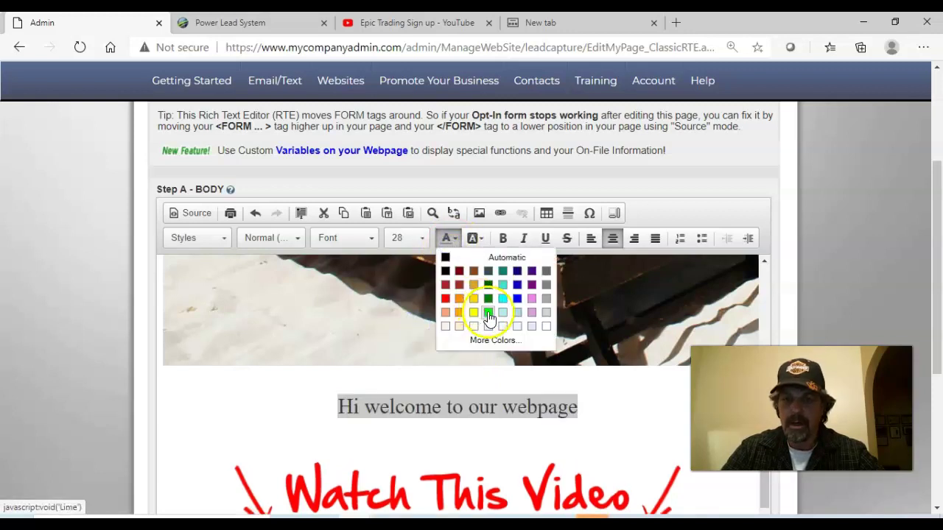
{"action": "left_click", "coordinate": [488, 314]}
{"action": "left_click", "coordinate": [472, 238]}
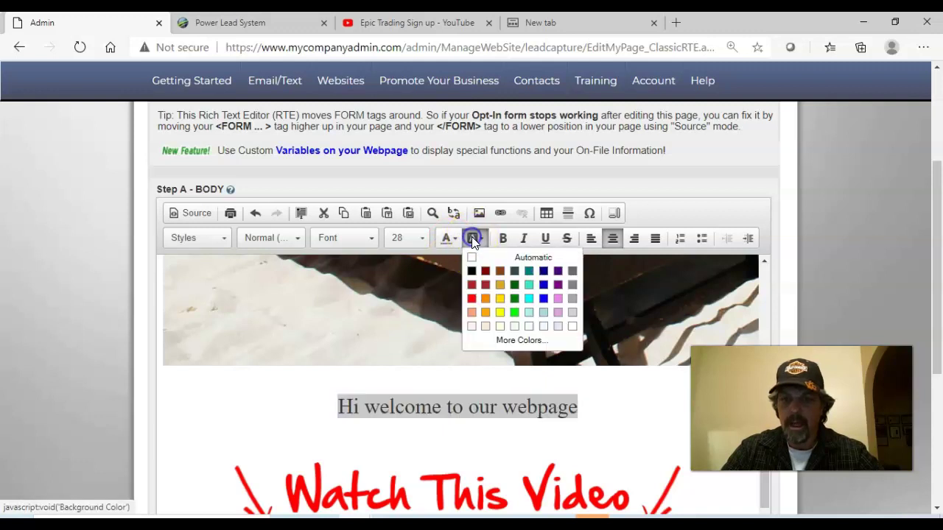
{"action": "left_click", "coordinate": [472, 270]}
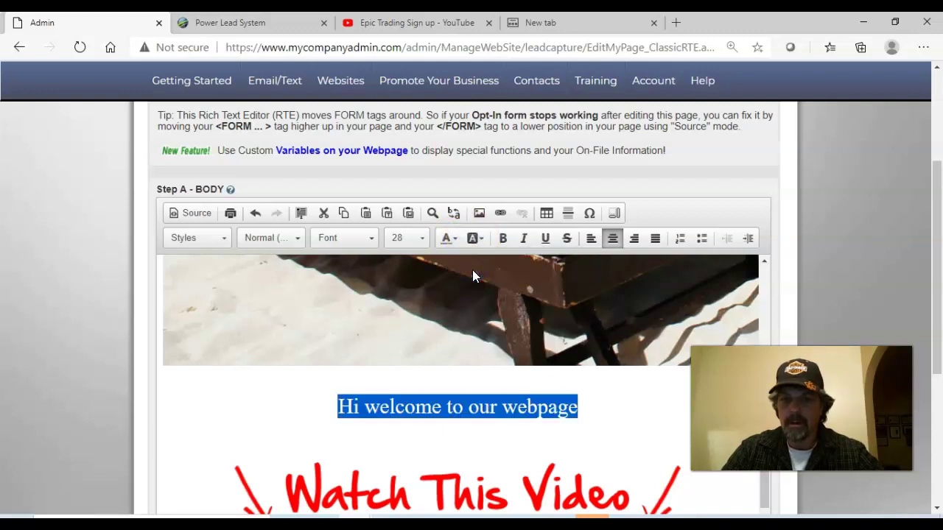
{"action": "left_click", "coordinate": [504, 242]}
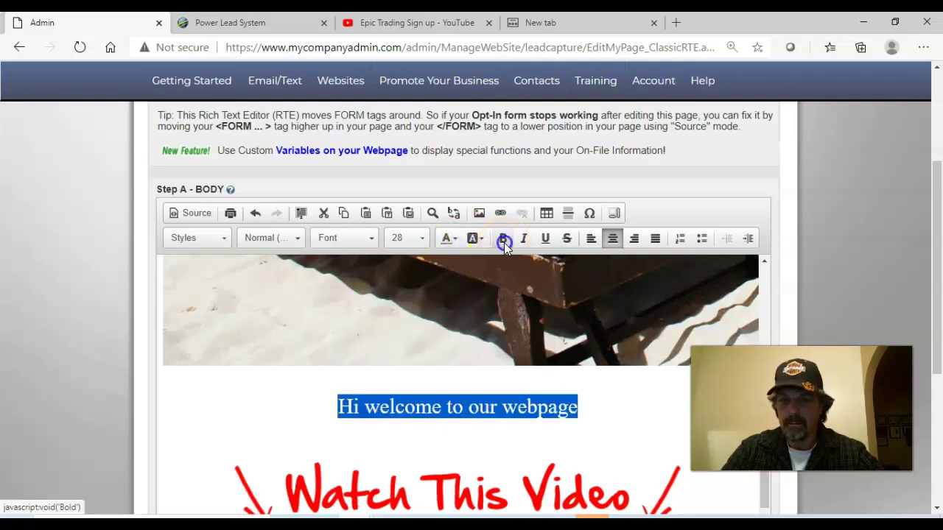
{"action": "left_click", "coordinate": [810, 197]}
Step: Remove the blank line above the graphic and add empty lines below it
{"action": "left_click", "coordinate": [468, 468]}
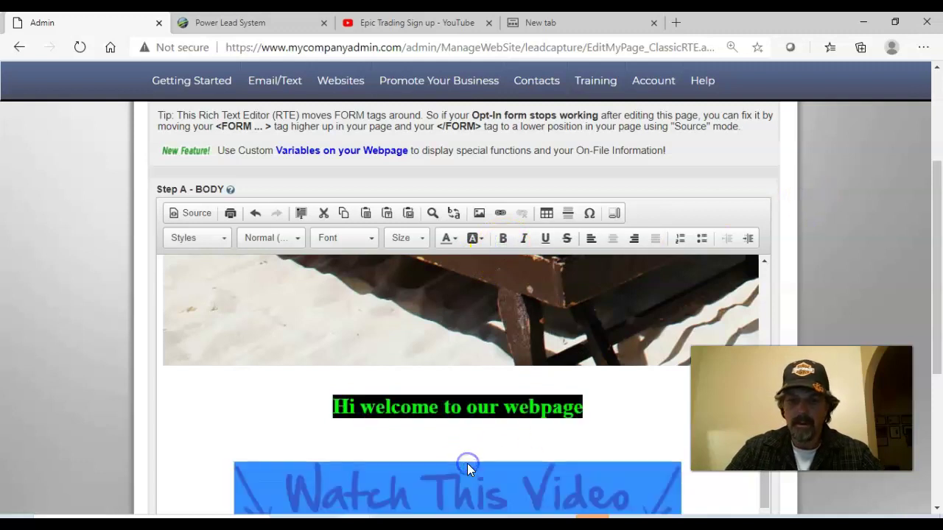
{"action": "left_click", "coordinate": [469, 450]}
{"action": "key", "text": "BackSpace"}
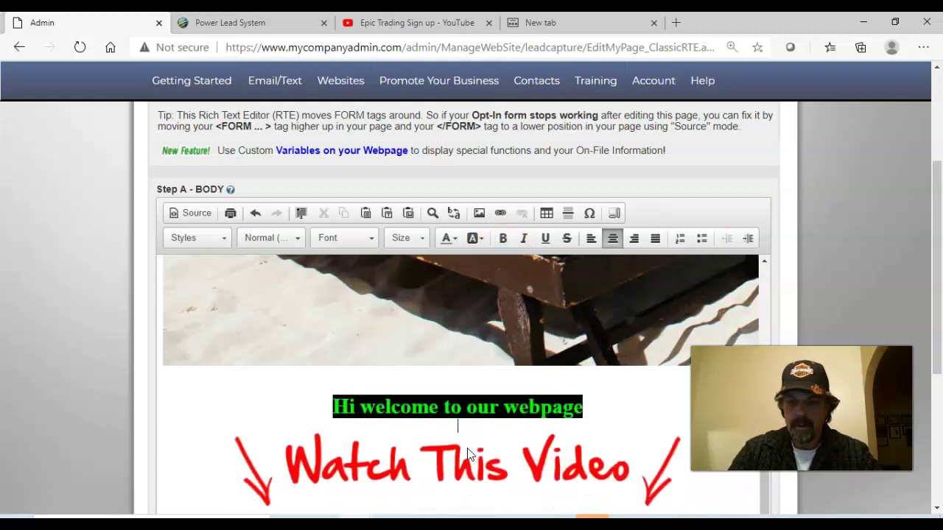
{"action": "key", "text": "BackSpace"}
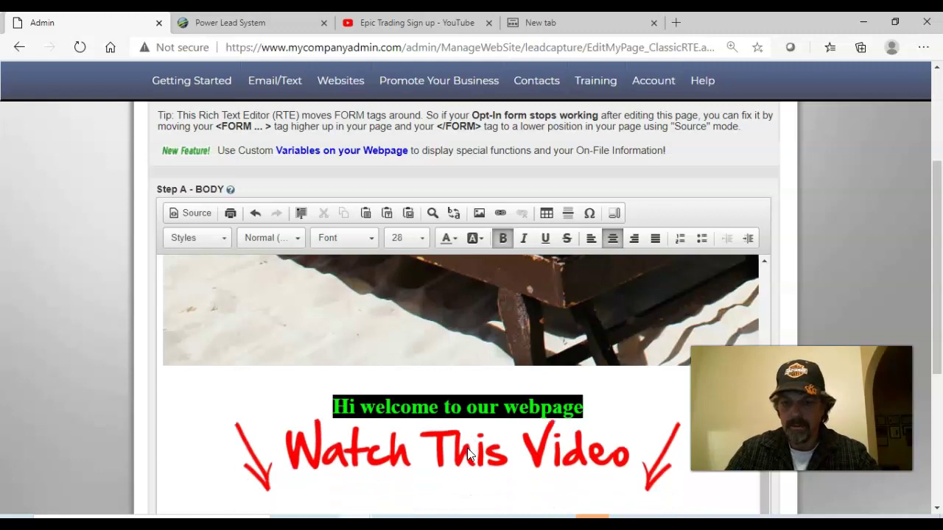
{"action": "left_click", "coordinate": [937, 508]}
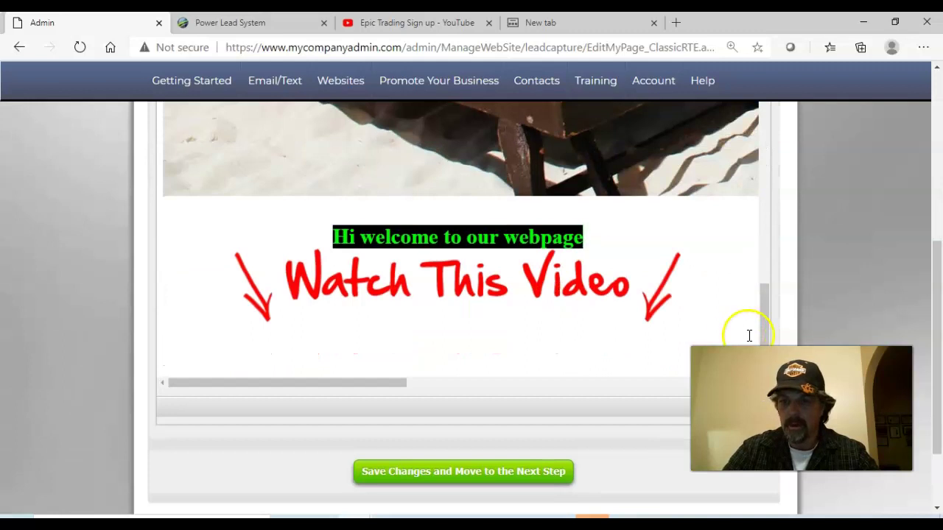
{"action": "left_click", "coordinate": [936, 70]}
{"action": "left_click", "coordinate": [936, 70]}
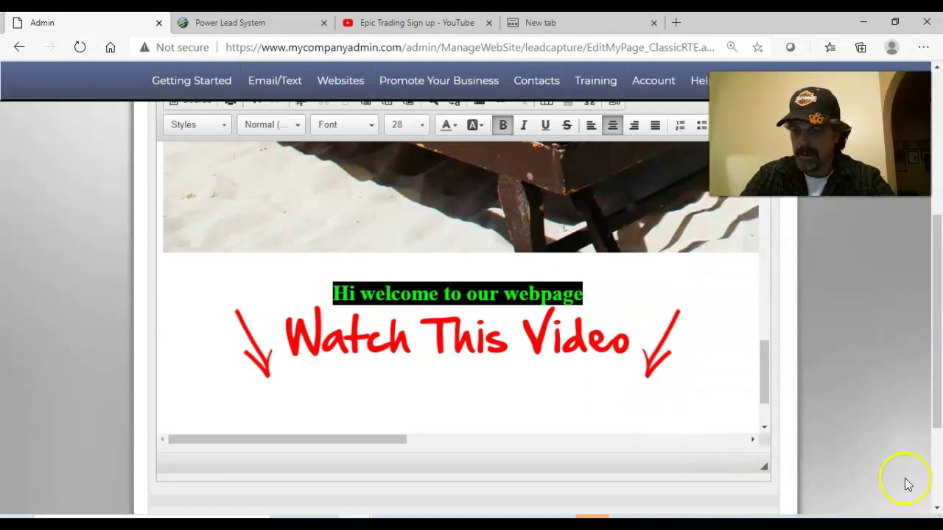
{"action": "left_click", "coordinate": [936, 511]}
{"action": "left_click", "coordinate": [697, 290]}
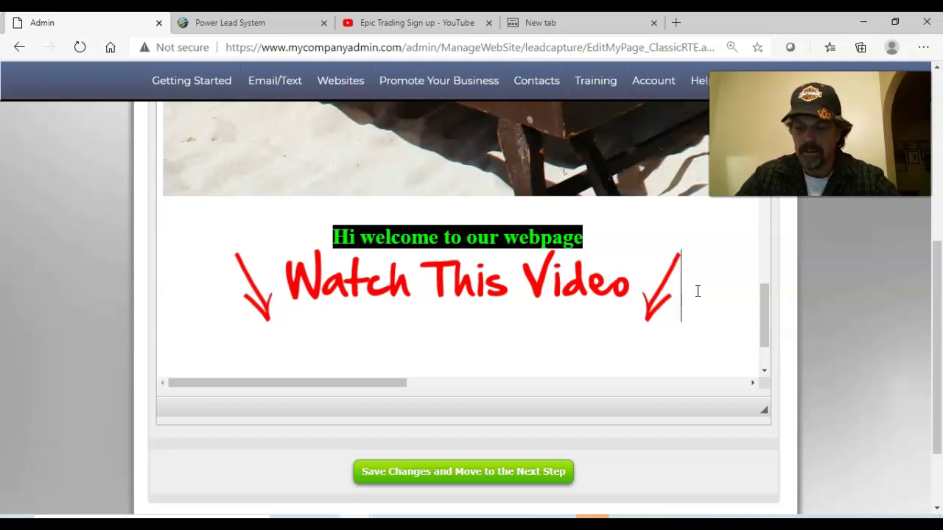
{"action": "key", "text": "Return"}
{"action": "key", "text": "Return"}
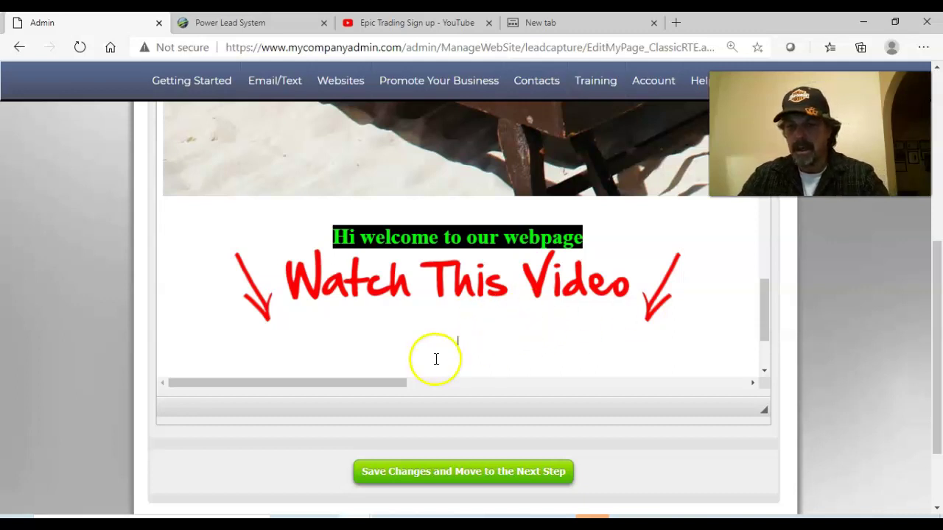
Step: Type a row of x's under the Watch This Video graphic, then switch to the Epic Trading Sign up video
{"action": "left_click", "coordinate": [765, 366]}
{"action": "left_click", "coordinate": [460, 308]}
{"action": "left_click", "coordinate": [458, 307]}
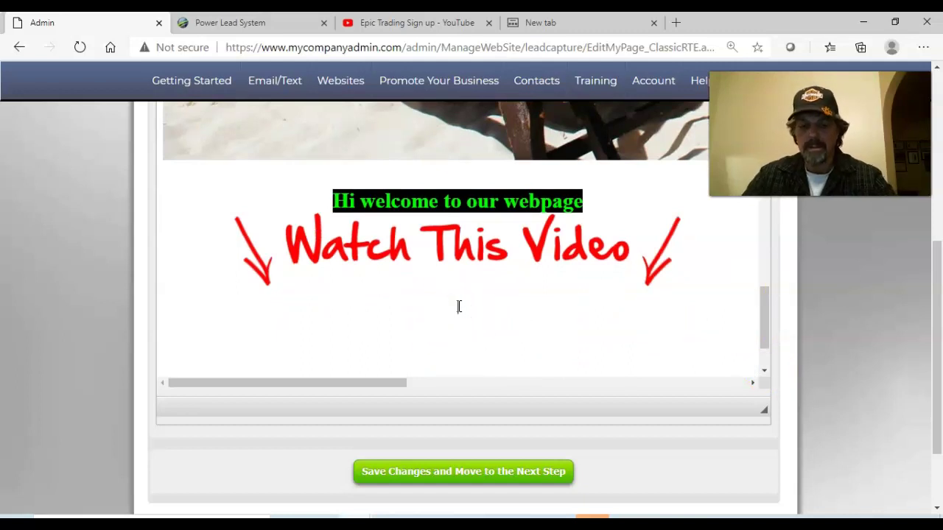
{"action": "type", "text": "xxxxxxxxxxxxxxxxxxxxxxxxxxxxxxxxxxxxxxxx"}
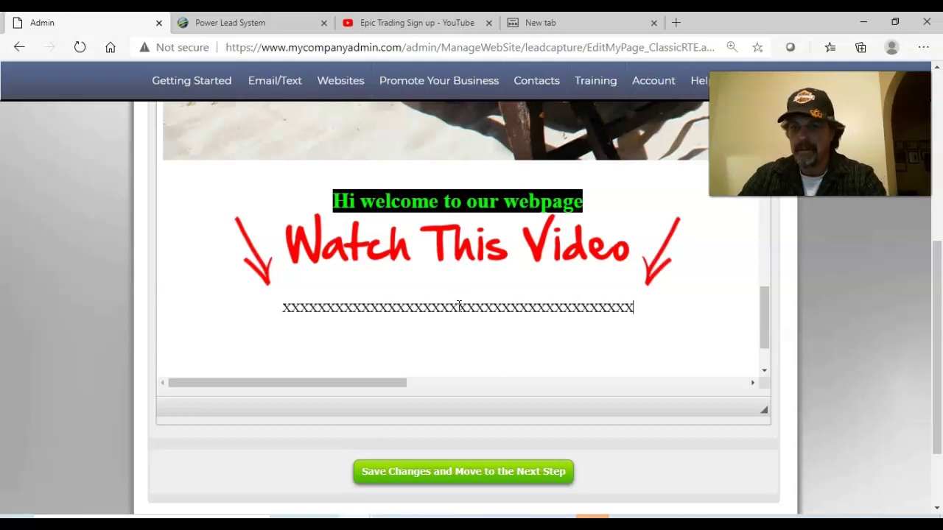
{"action": "left_click", "coordinate": [391, 252]}
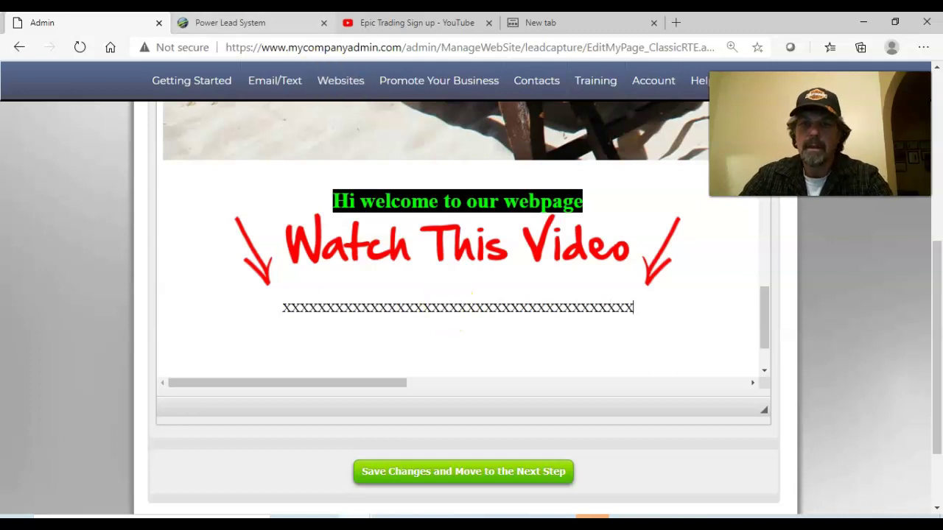
{"action": "left_click", "coordinate": [398, 23]}
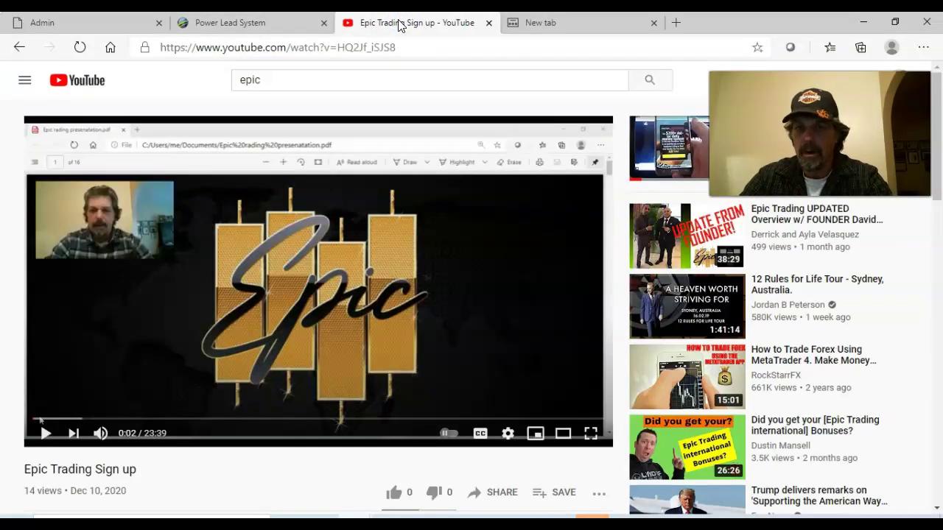
Step: Copy the Epic Trading Sign up video's iframe code from Share > Embed and return to Admin
{"action": "left_click", "coordinate": [936, 508]}
{"action": "left_click", "coordinate": [937, 508]}
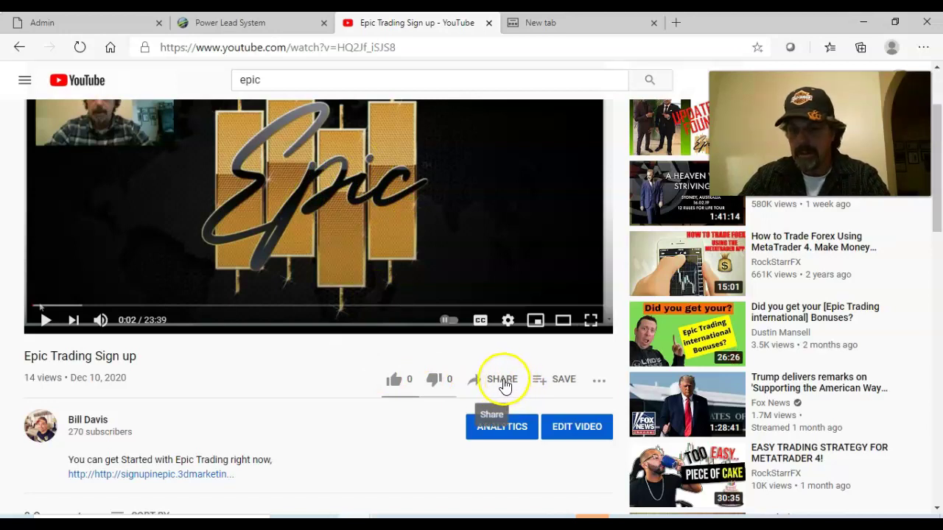
{"action": "left_click", "coordinate": [504, 383]}
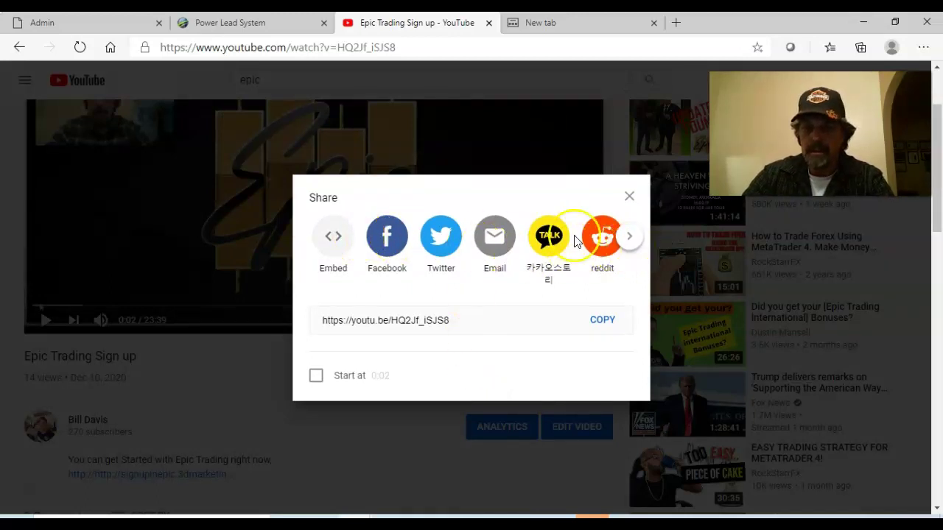
{"action": "left_click", "coordinate": [335, 240]}
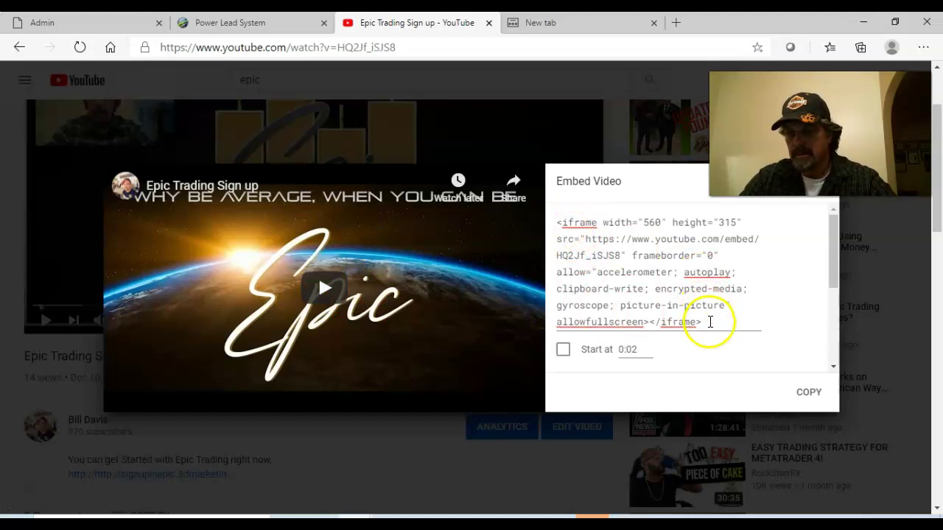
{"action": "left_click_drag", "start_coordinate": [709, 322], "coordinate": [552, 219]}
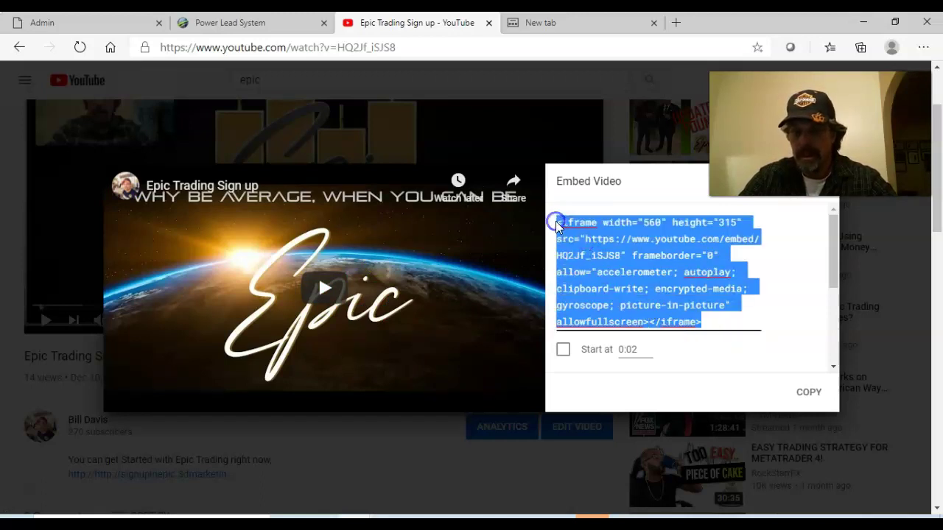
{"action": "right_click", "coordinate": [567, 228]}
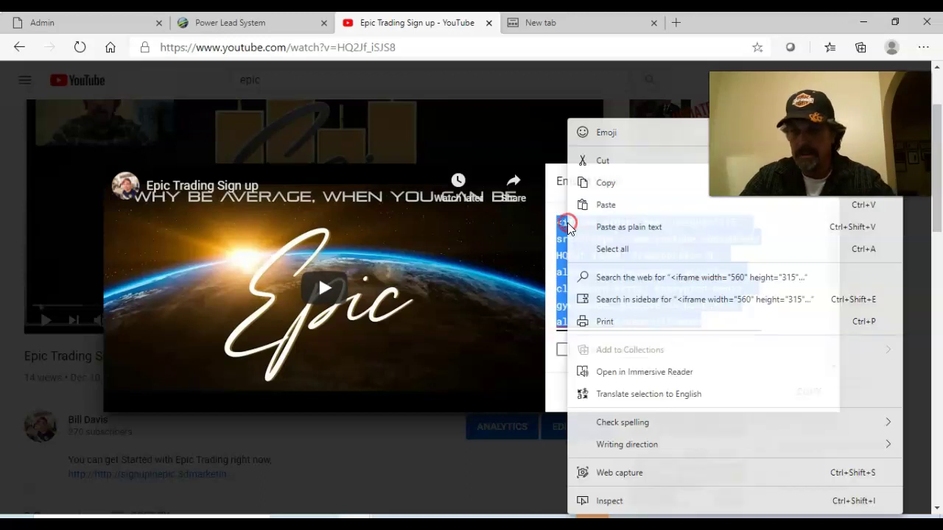
{"action": "left_click", "coordinate": [620, 186]}
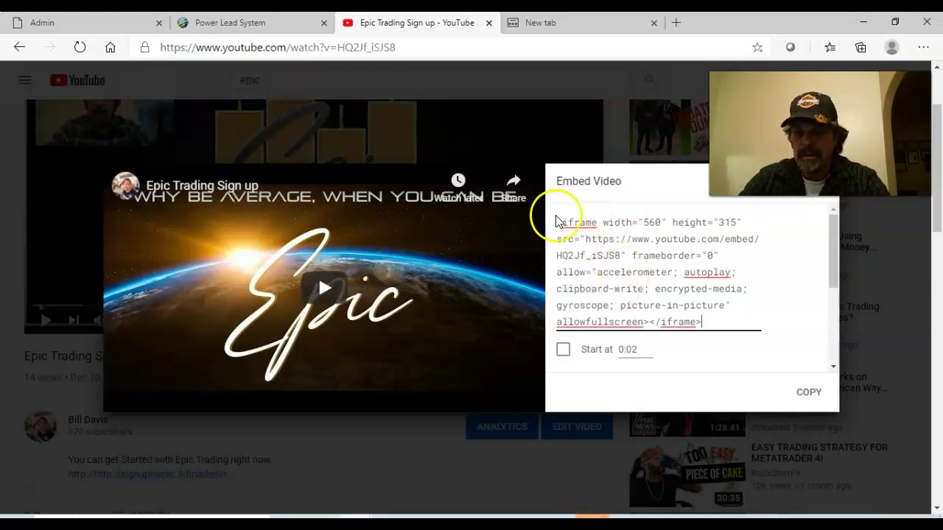
{"action": "left_click", "coordinate": [105, 26]}
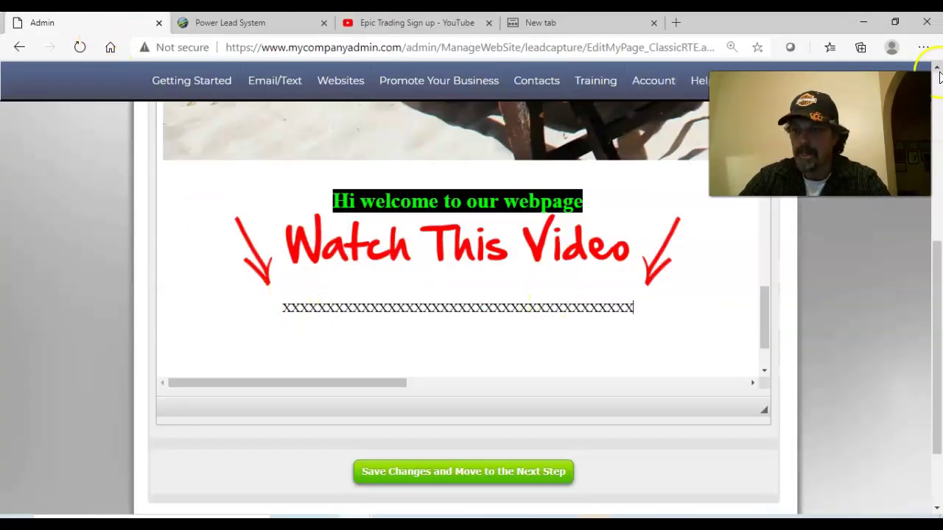
Step: In the body's HTML source, delete the placeholder x's line
{"action": "scroll", "coordinate": [938, 75], "scroll_direction": "up", "scroll_amount": 2}
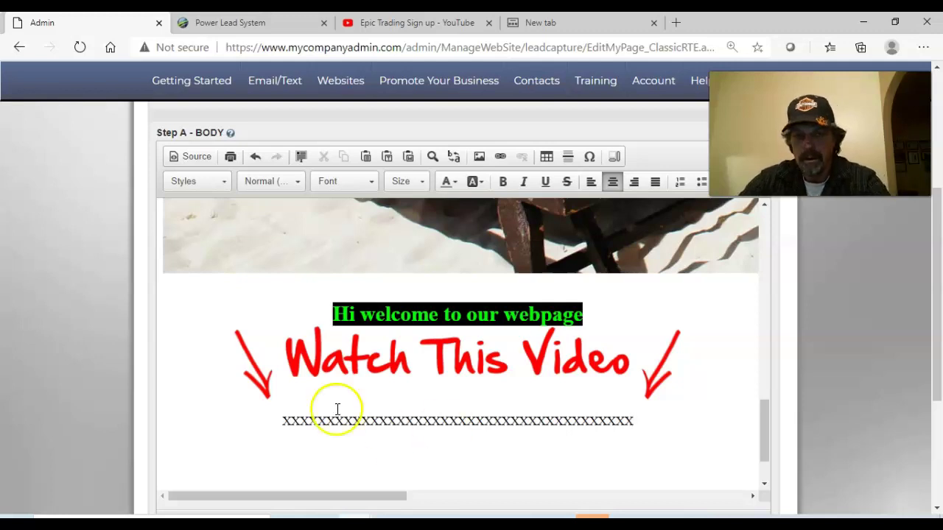
{"action": "left_click", "coordinate": [196, 157]}
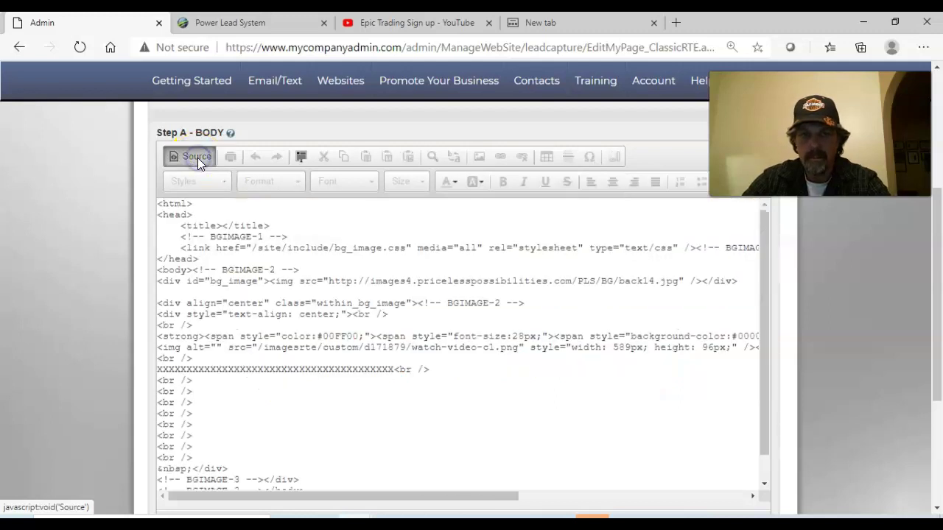
{"action": "left_click", "coordinate": [343, 271]}
{"action": "key", "text": "ctrl+a"}
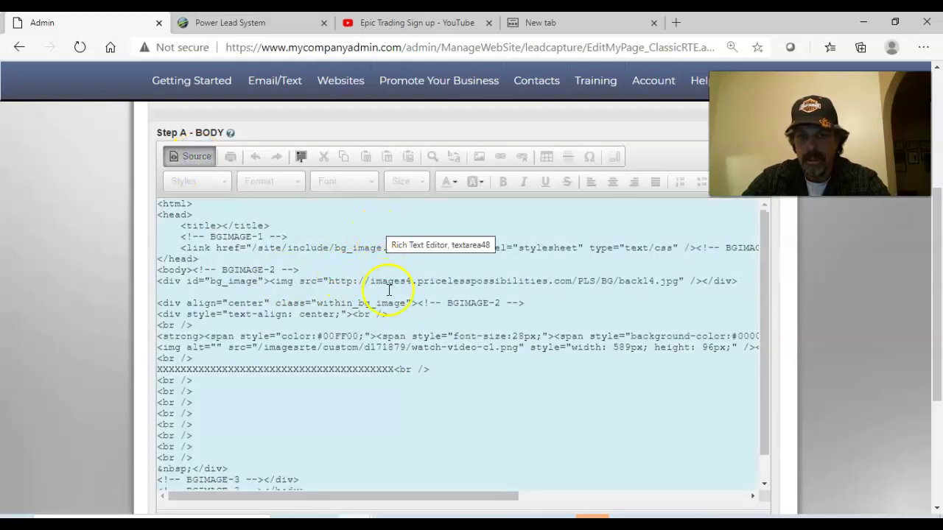
{"action": "left_click", "coordinate": [400, 363]}
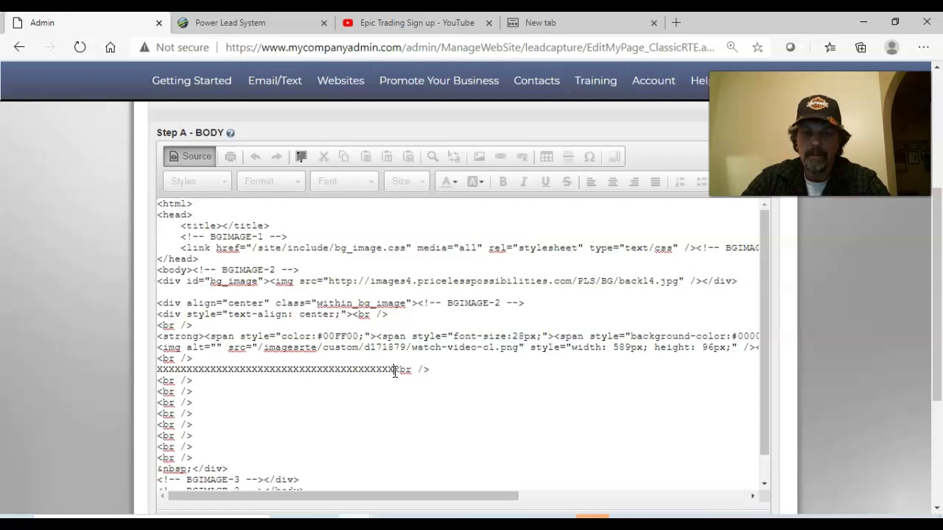
{"action": "left_click", "coordinate": [764, 486]}
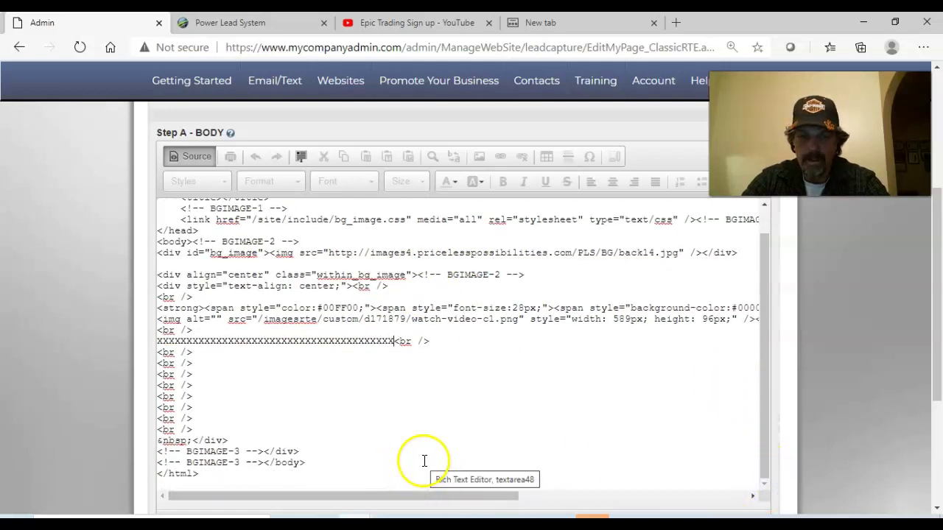
{"action": "left_click", "coordinate": [395, 342]}
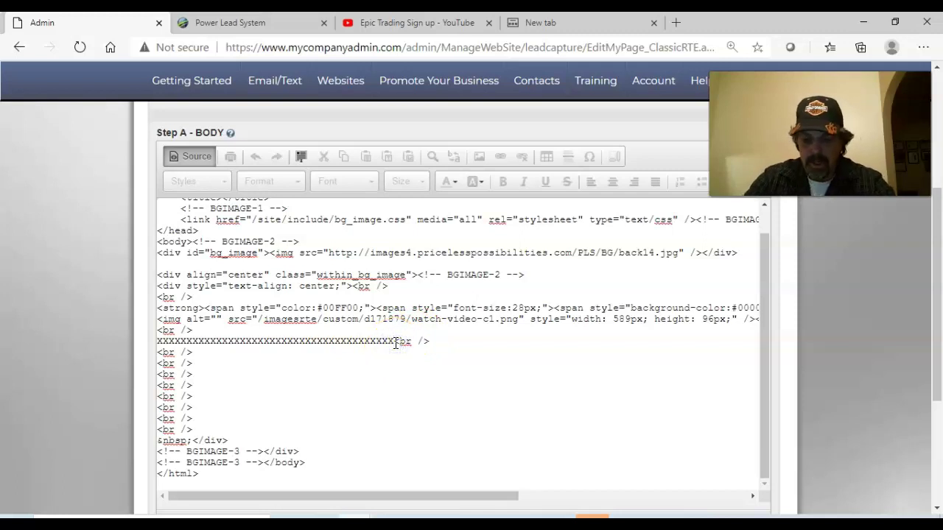
{"action": "key", "text": "BackSpace"}
{"action": "key", "text": "BackSpace"}
{"action": "key", "text": "BackSpace"}
{"action": "key", "text": "BackSpace"}
{"action": "key", "text": "BackSpace"}
{"action": "key", "text": "BackSpace"}
{"action": "key", "text": "BackSpace"}
{"action": "key", "text": "BackSpace"}
{"action": "key", "text": "BackSpace"}
{"action": "key", "text": "BackSpace"}
{"action": "key", "text": "BackSpace"}
{"action": "key", "text": "BackSpace"}
{"action": "key", "text": "BackSpace"}
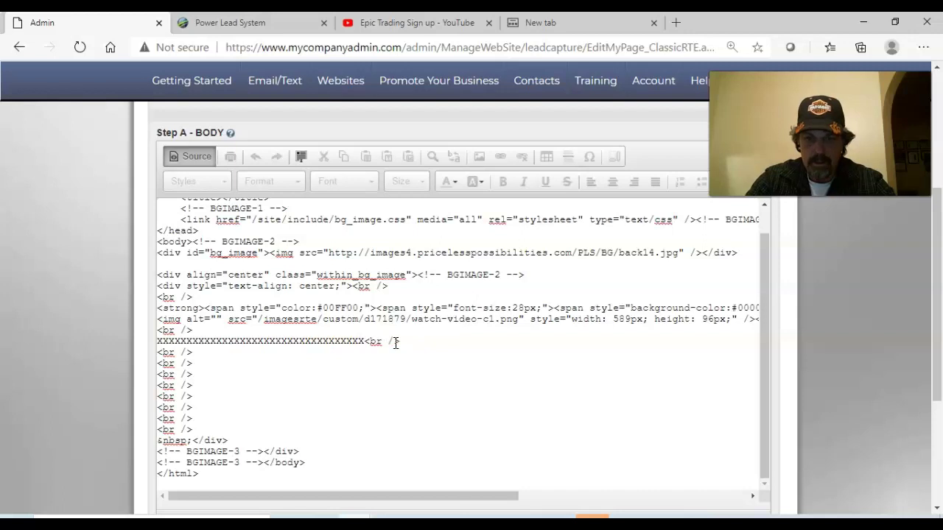
{"action": "key", "text": "BackSpace"}
{"action": "key", "text": "BackSpace"}
{"action": "key", "text": "BackSpace"}
{"action": "key", "text": "BackSpace"}
{"action": "key", "text": "BackSpace"}
{"action": "key", "text": "BackSpace"}
{"action": "key", "text": "BackSpace"}
{"action": "key", "text": "BackSpace"}
{"action": "key", "text": "BackSpace"}
{"action": "key", "text": "BackSpace"}
{"action": "key", "text": "BackSpace"}
{"action": "key", "text": "BackSpace"}
{"action": "key", "text": "BackSpace"}
{"action": "key", "text": "BackSpace"}
{"action": "key", "text": "BackSpace"}
{"action": "key", "text": "BackSpace"}
{"action": "key", "text": "BackSpace"}
{"action": "key", "text": "BackSpace"}
{"action": "key", "text": "BackSpace"}
{"action": "key", "text": "BackSpace"}
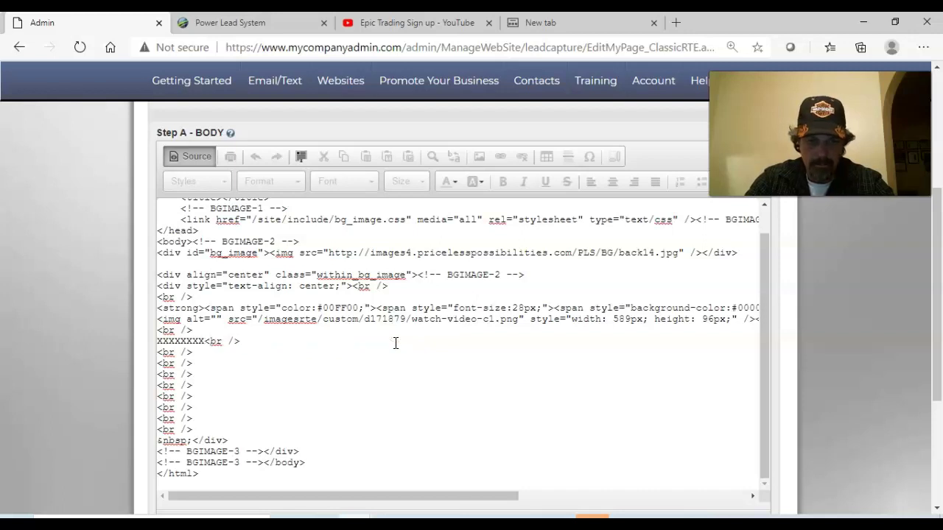
{"action": "key", "text": "BackSpace"}
{"action": "key", "text": "BackSpace"}
{"action": "key", "text": "BackSpace"}
{"action": "key", "text": "BackSpace"}
{"action": "key", "text": "BackSpace"}
{"action": "key", "text": "BackSpace"}
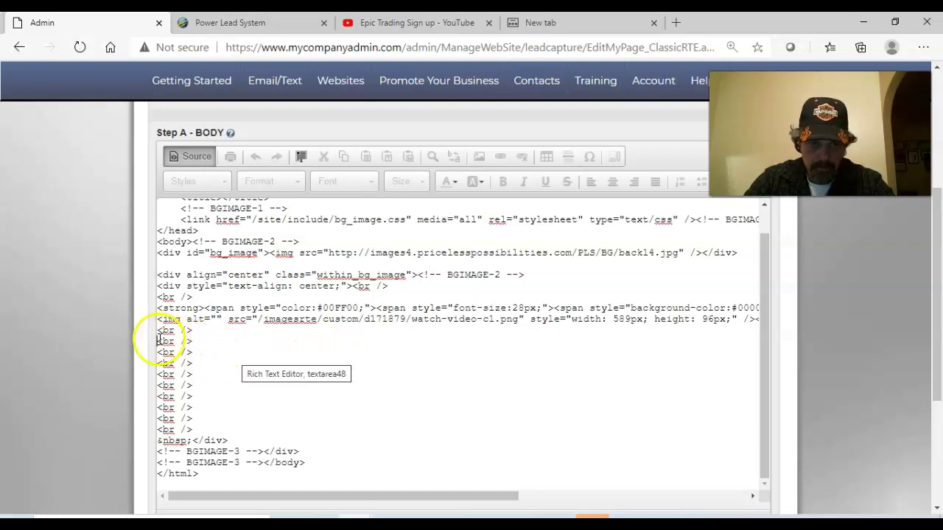
Step: Paste the YouTube iframe embed code where the placeholder was
{"action": "left_click", "coordinate": [158, 341]}
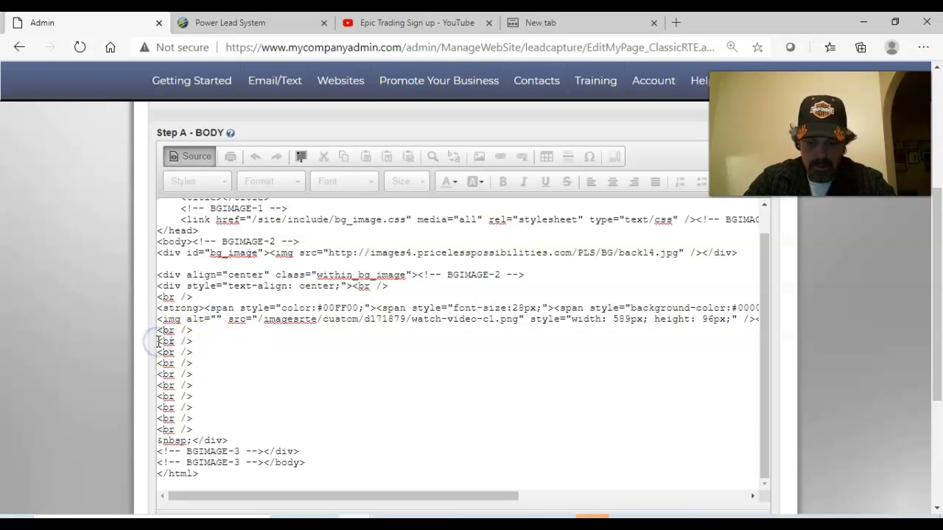
{"action": "right_click", "coordinate": [158, 341]}
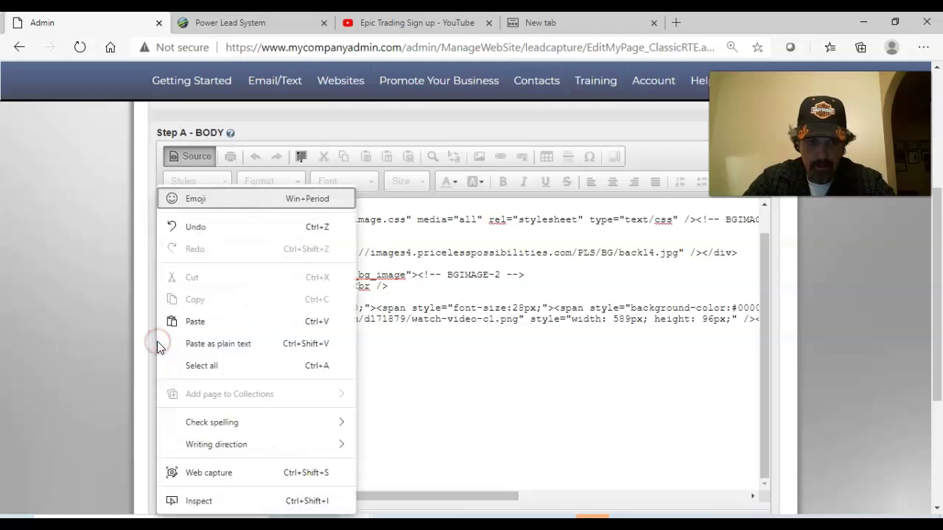
{"action": "left_click", "coordinate": [202, 321]}
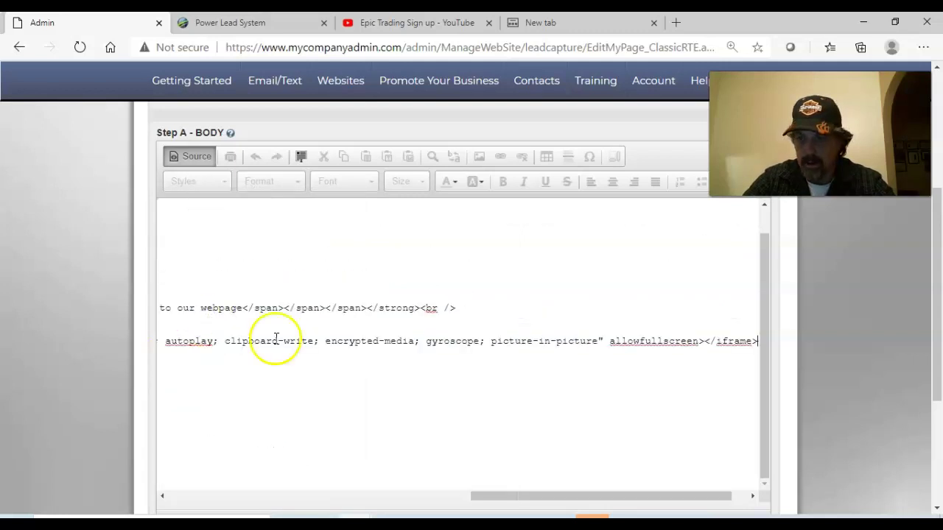
{"action": "scroll", "coordinate": [940, 475], "scroll_direction": "down", "scroll_amount": 3}
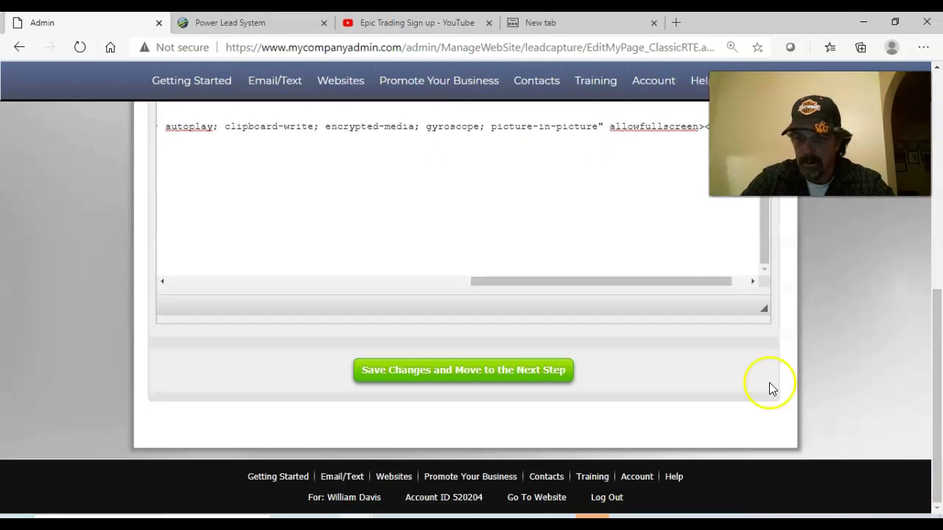
Step: Save and publish the page text, then return to the Power Lead System admin editor
{"action": "left_click", "coordinate": [479, 370]}
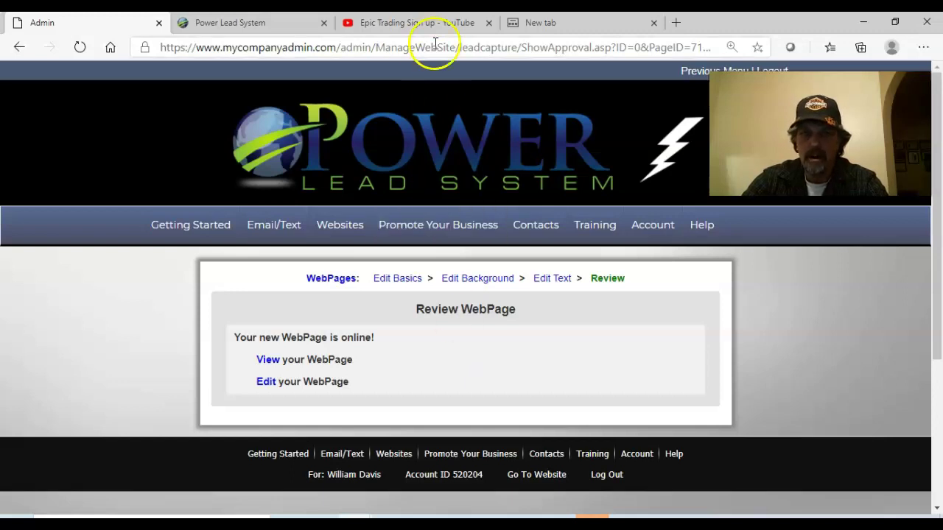
{"action": "left_click", "coordinate": [414, 24]}
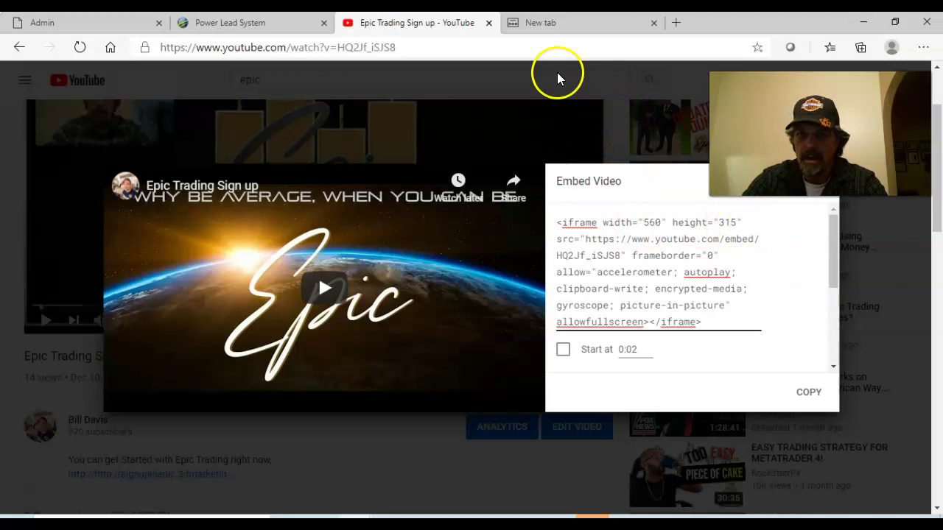
{"action": "left_click", "coordinate": [87, 23]}
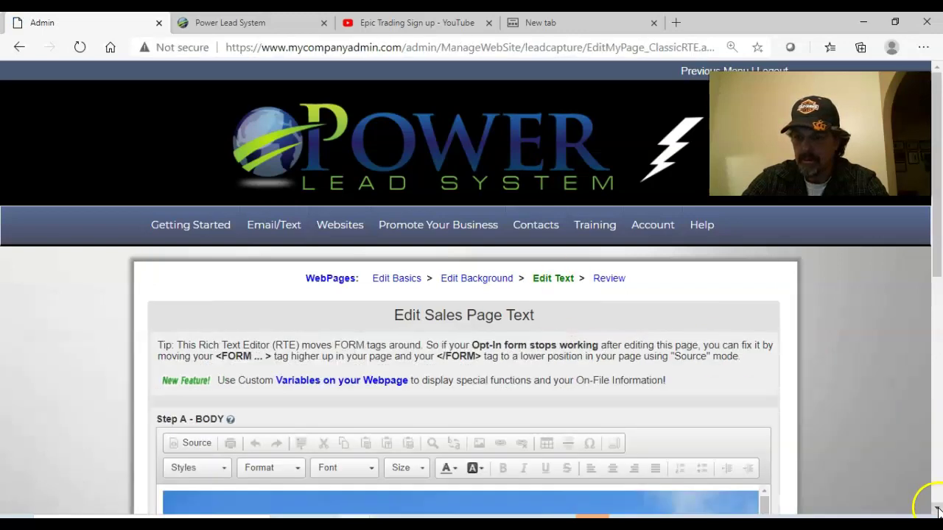
Step: Resize the embedded YouTube iframe to 850 wide by 500 high and save the page
{"action": "scroll", "coordinate": [937, 508], "scroll_direction": "down", "scroll_amount": 5}
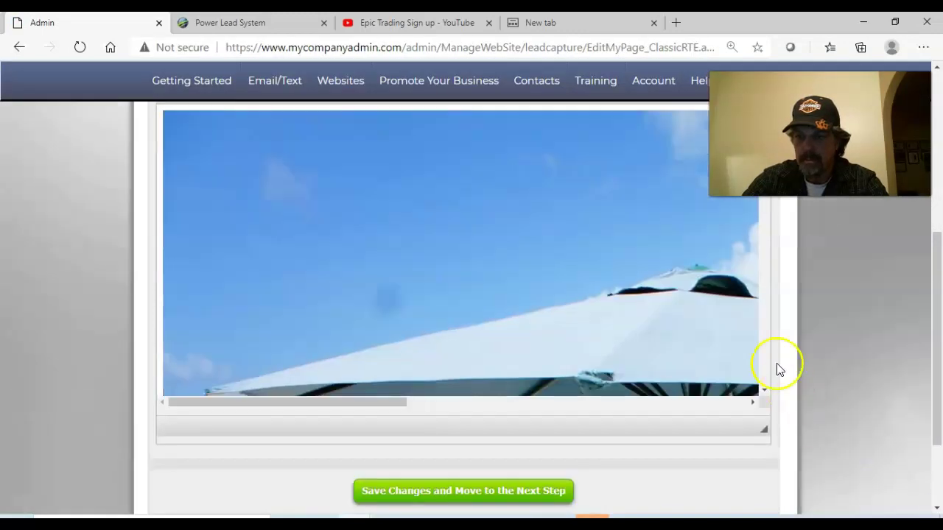
{"action": "left_click", "coordinate": [763, 388]}
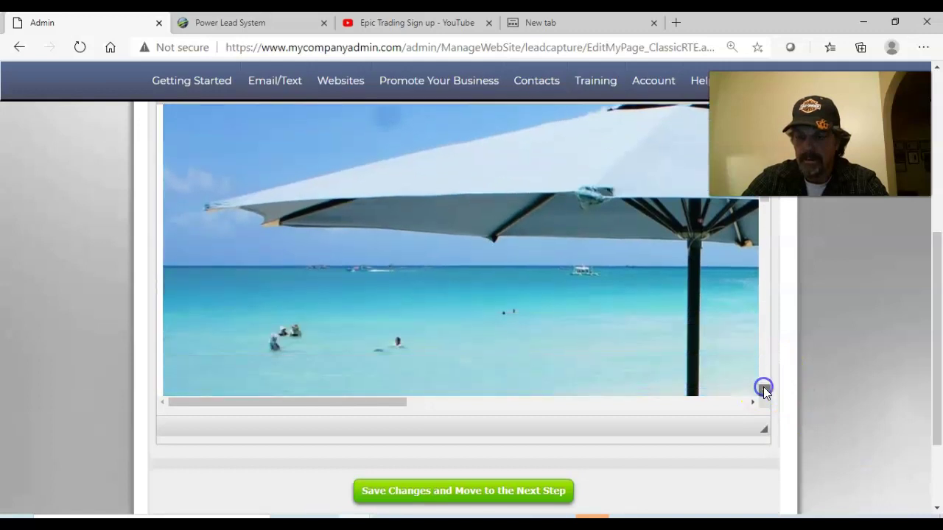
{"action": "left_click_drag", "start_coordinate": [762, 388], "coordinate": [763, 391]}
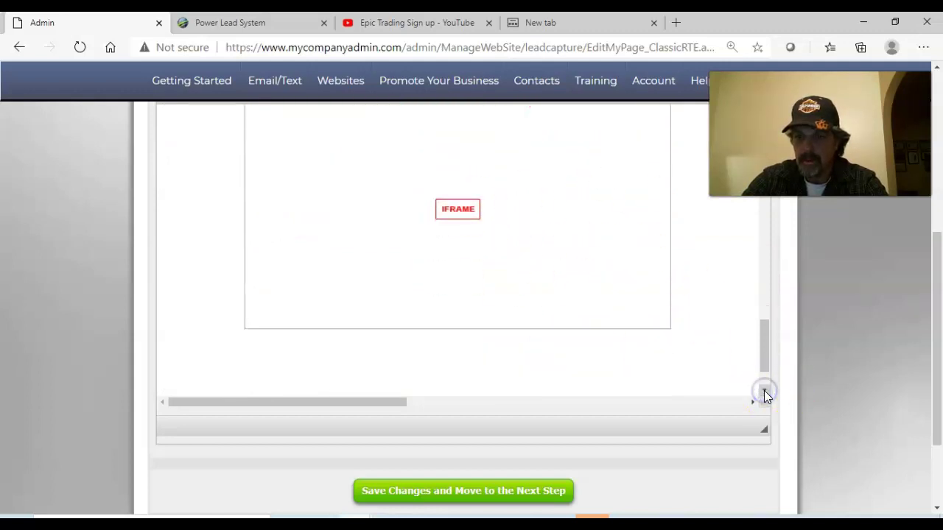
{"action": "double_click", "coordinate": [458, 212]}
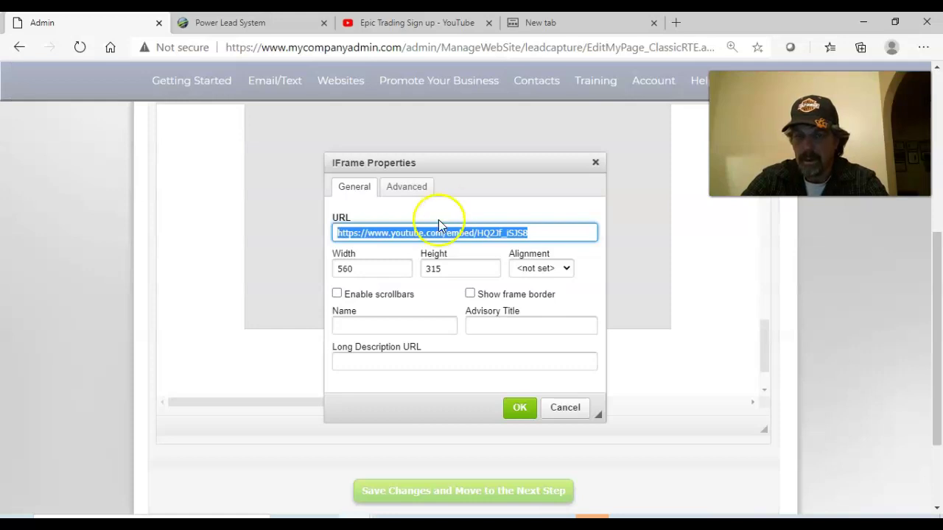
{"action": "left_click", "coordinate": [374, 270]}
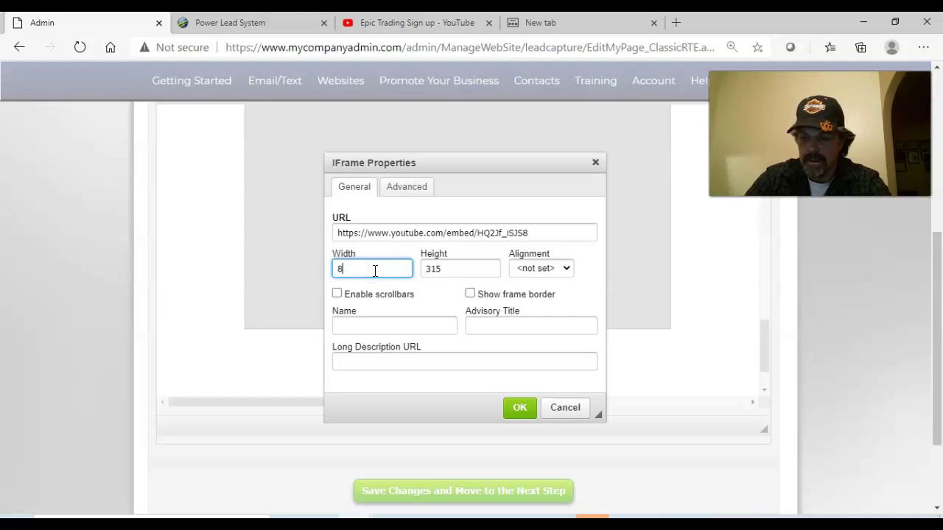
{"action": "left_click", "coordinate": [448, 269]}
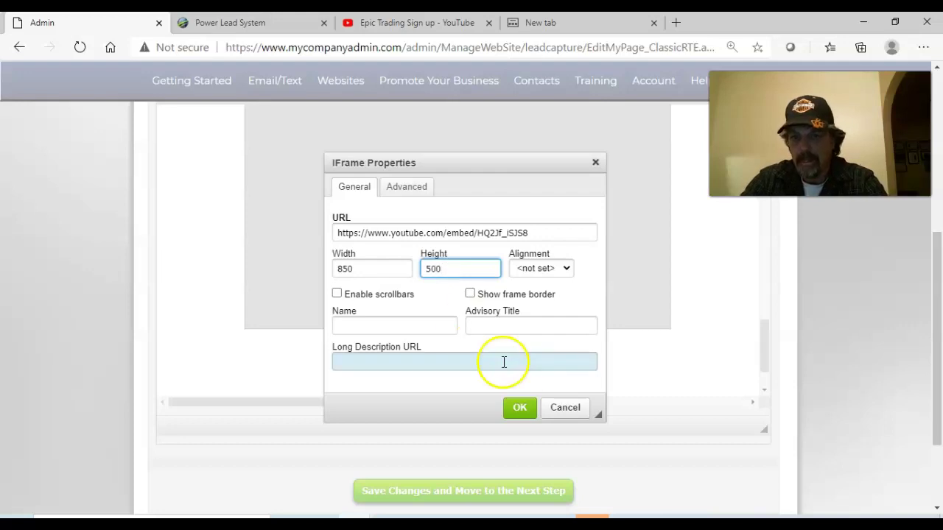
{"action": "left_click", "coordinate": [521, 410]}
{"action": "left_click", "coordinate": [480, 493]}
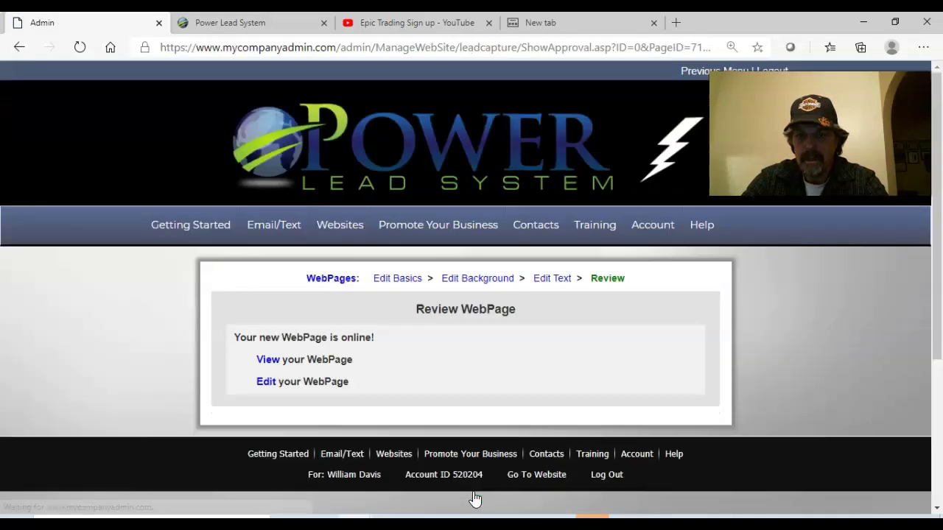
Step: Preview the live beach page with its enlarged Epic Trading video, then reopen Edit Sales Page Text
{"action": "left_click", "coordinate": [266, 362]}
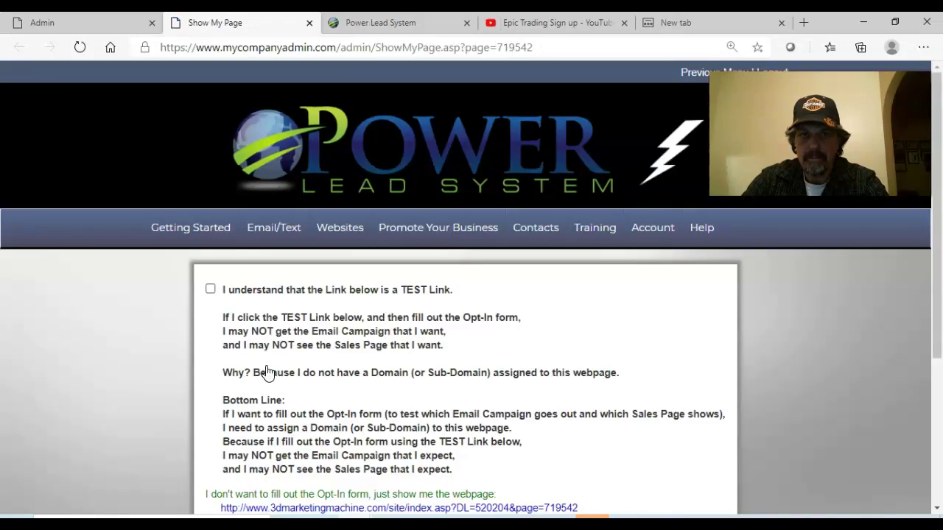
{"action": "left_click", "coordinate": [408, 495]}
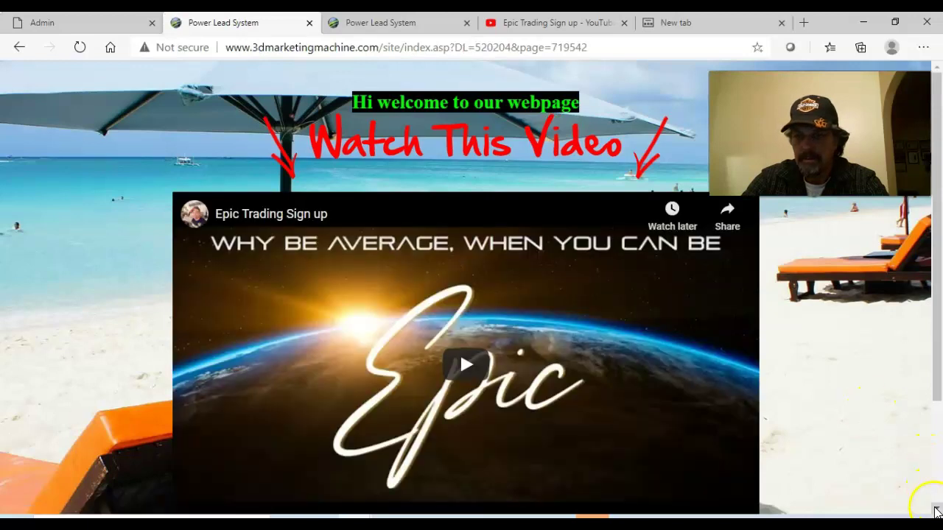
{"action": "scroll", "coordinate": [936, 510], "scroll_direction": "down", "scroll_amount": 2}
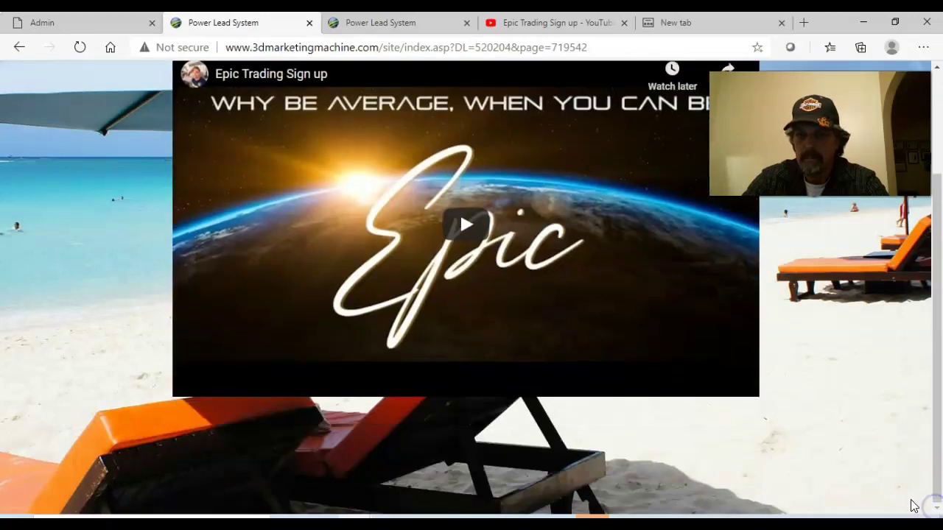
{"action": "left_click", "coordinate": [935, 87]}
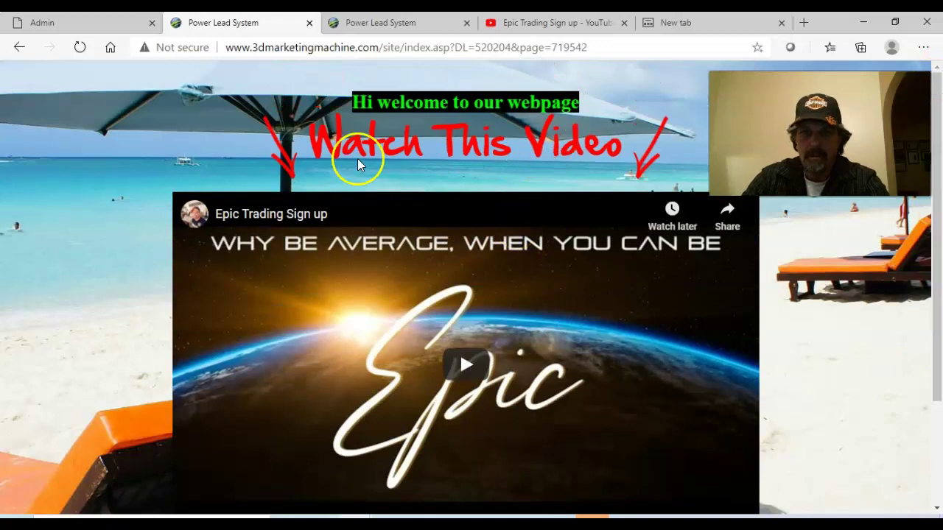
{"action": "left_click", "coordinate": [112, 23]}
{"action": "left_click", "coordinate": [551, 283]}
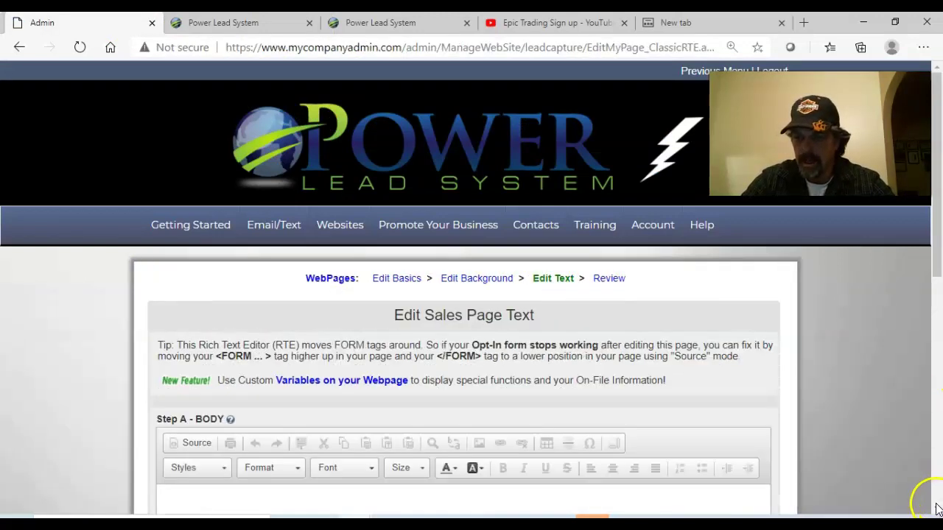
Step: Add a new centred blank line directly beneath the embedded YouTube video frame in the page body
{"action": "left_click", "coordinate": [937, 508]}
{"action": "left_click", "coordinate": [763, 426]}
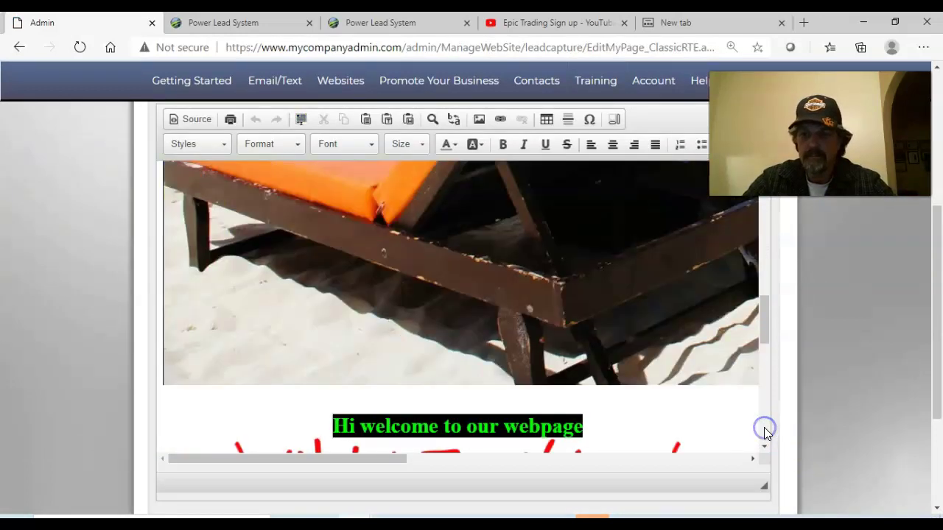
{"action": "left_click", "coordinate": [764, 427]}
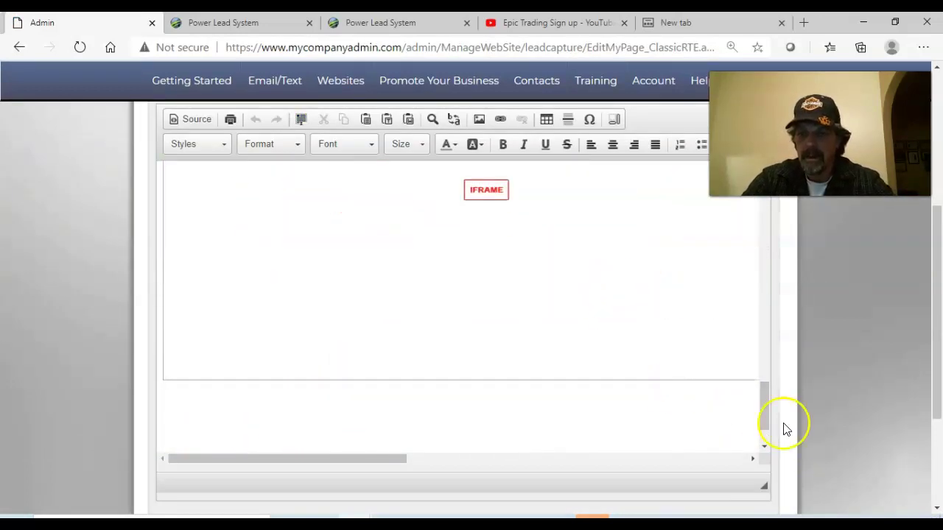
{"action": "left_click", "coordinate": [764, 444]}
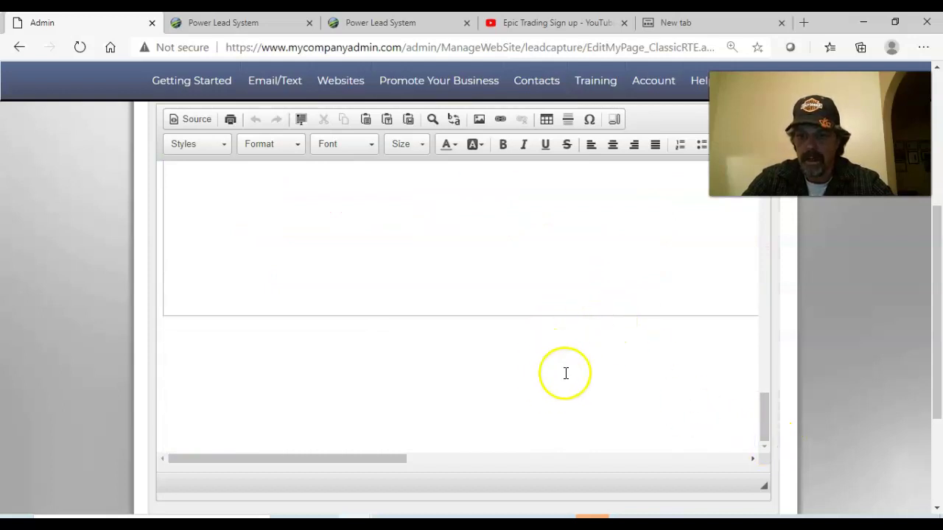
{"action": "left_click", "coordinate": [938, 72]}
{"action": "left_click", "coordinate": [768, 224]}
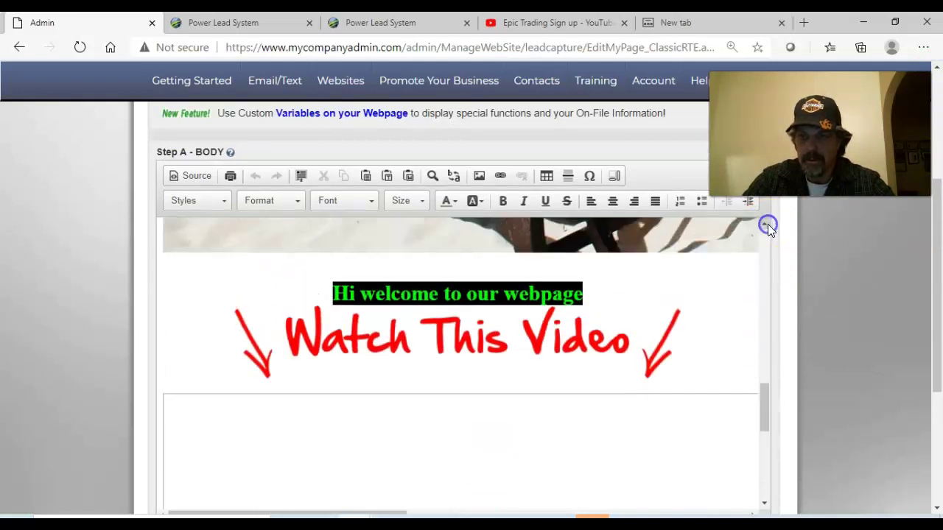
{"action": "left_click", "coordinate": [767, 224]}
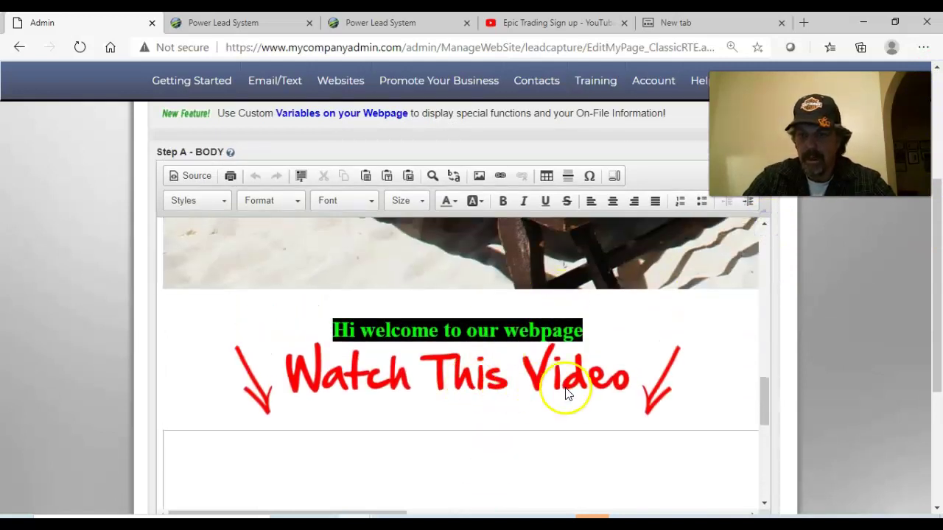
{"action": "left_click", "coordinate": [765, 506]}
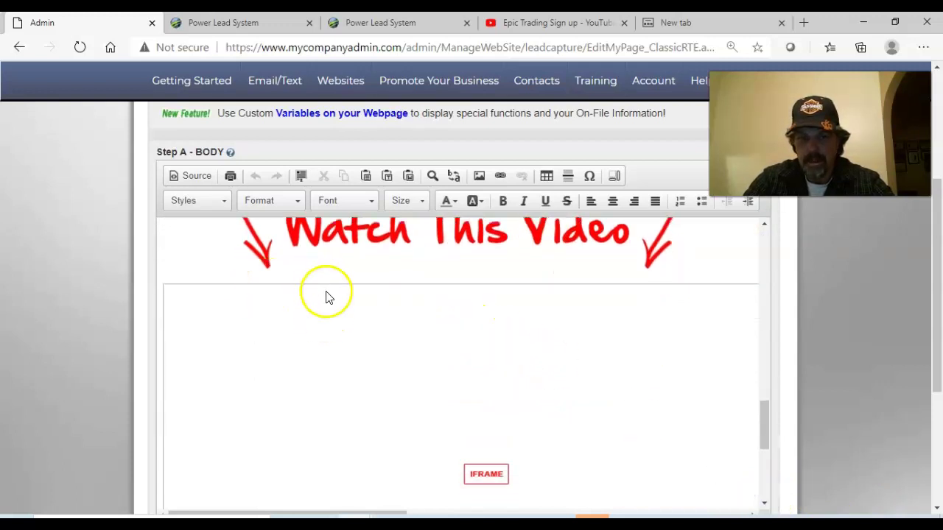
{"action": "left_click", "coordinate": [766, 495]}
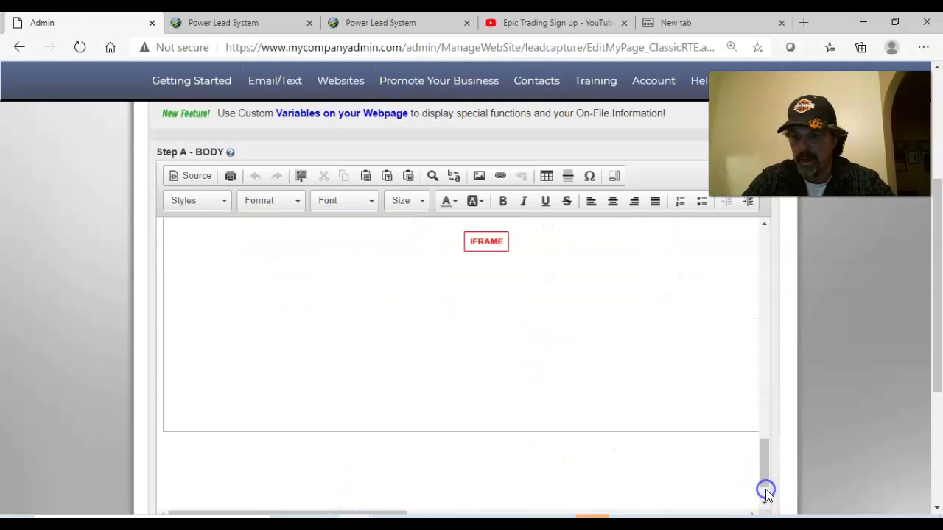
{"action": "left_click", "coordinate": [497, 447]}
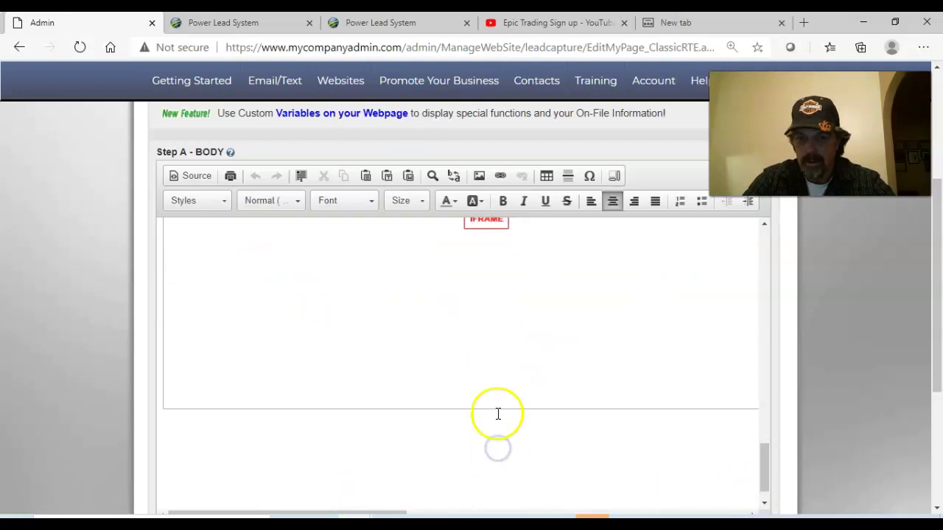
{"action": "left_click", "coordinate": [494, 407]}
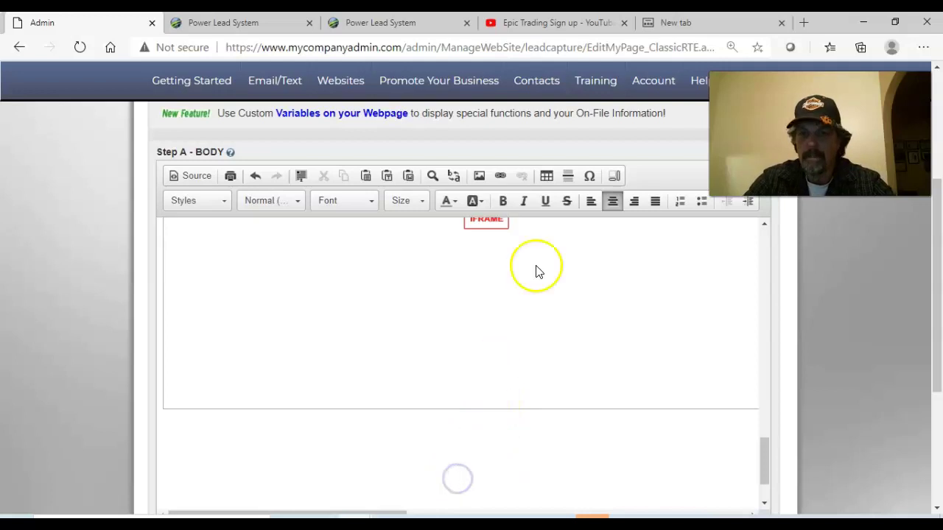
{"action": "left_click", "coordinate": [479, 176]}
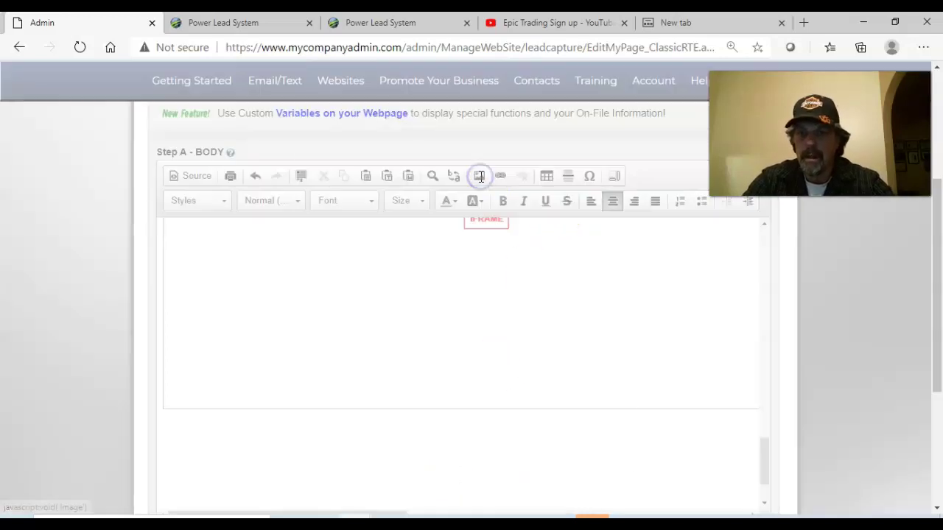
Step: Pick new-get-started-now.png from the site's custom image library as the image to insert
{"action": "left_click", "coordinate": [572, 183]}
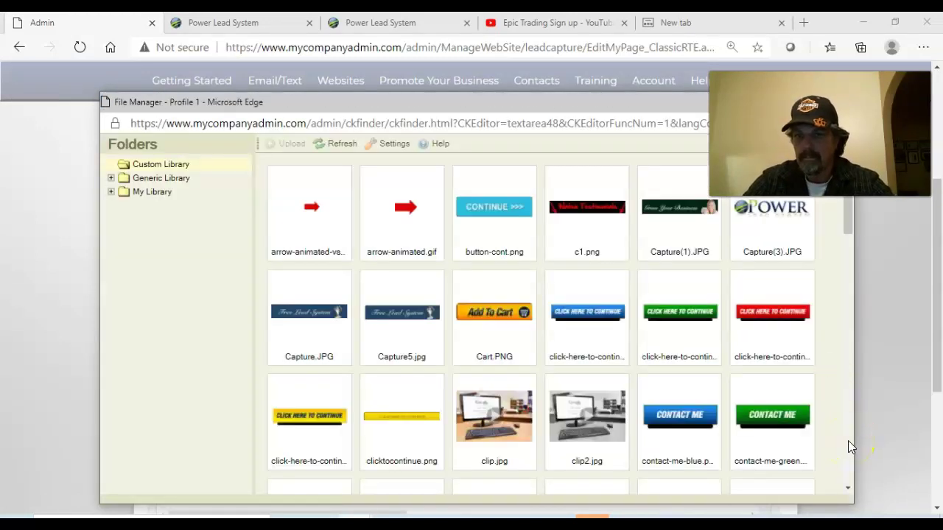
{"action": "left_click", "coordinate": [847, 442]}
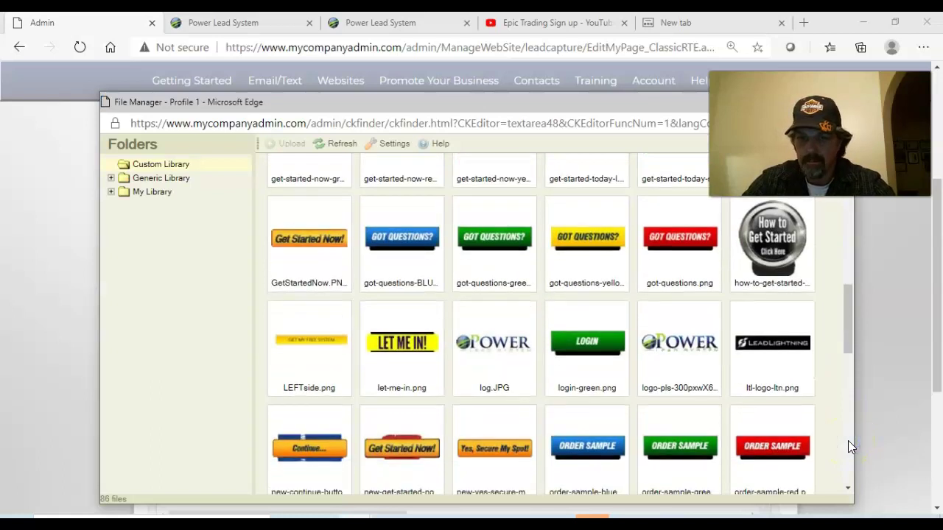
{"action": "left_click", "coordinate": [848, 441]}
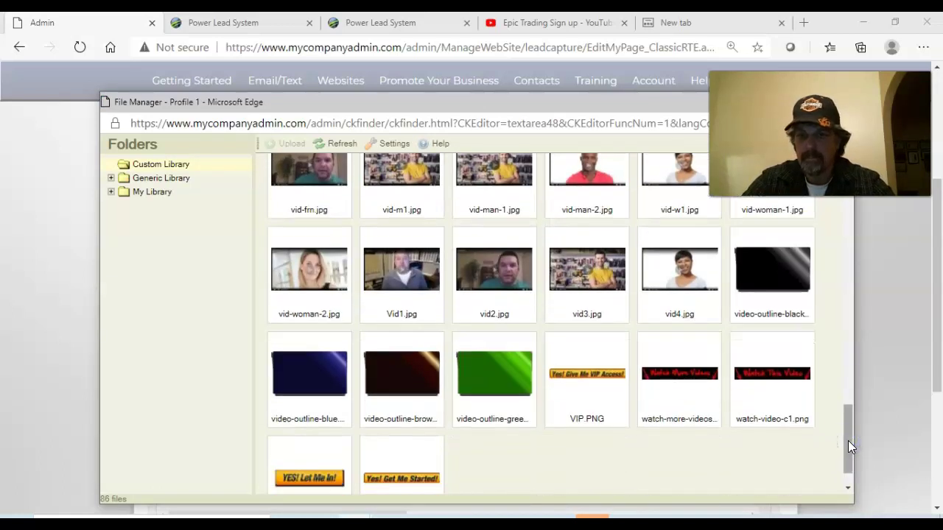
{"action": "left_click", "coordinate": [848, 248]}
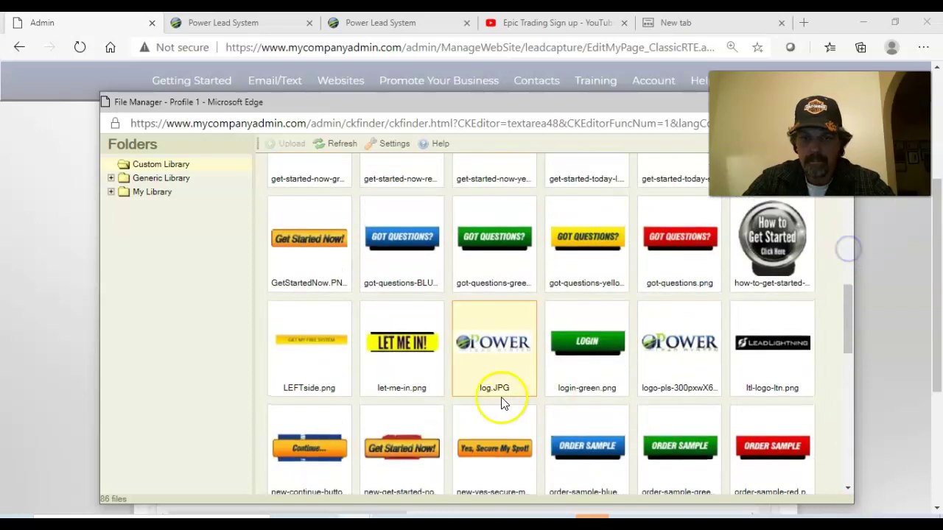
{"action": "double_click", "coordinate": [399, 445]}
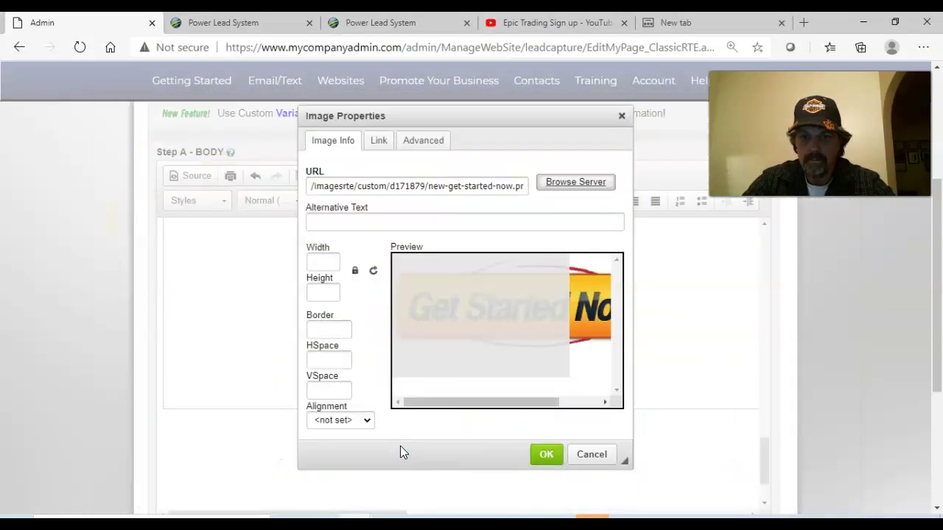
{"action": "left_click", "coordinate": [491, 313]}
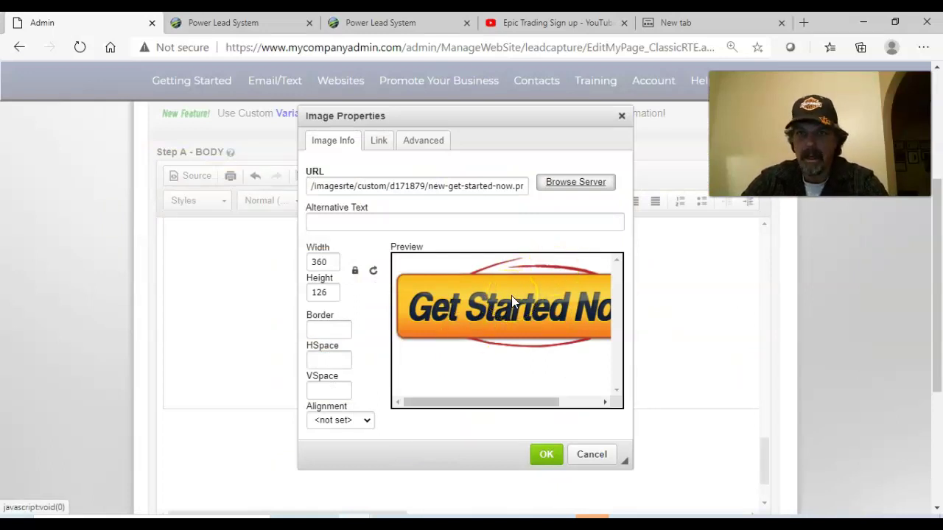
{"action": "key", "text": "ctrl+t"}
Step: Load the Epic Trading site in a new tab at the address epictrading/traderbill.com
{"action": "left_click", "coordinate": [497, 51]}
{"action": "type", "text": "epictrading/traderbill"}
{"action": "key", "text": "Return"}
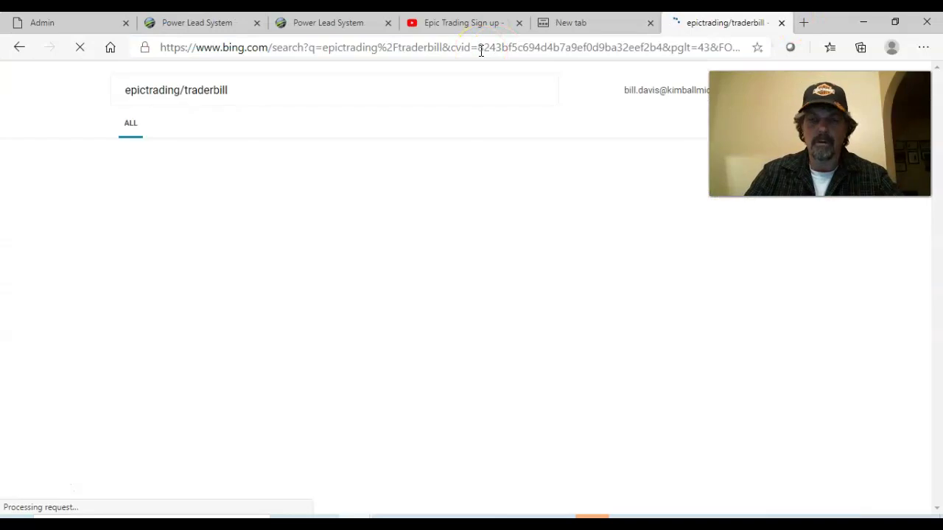
{"action": "left_click", "coordinate": [447, 44]}
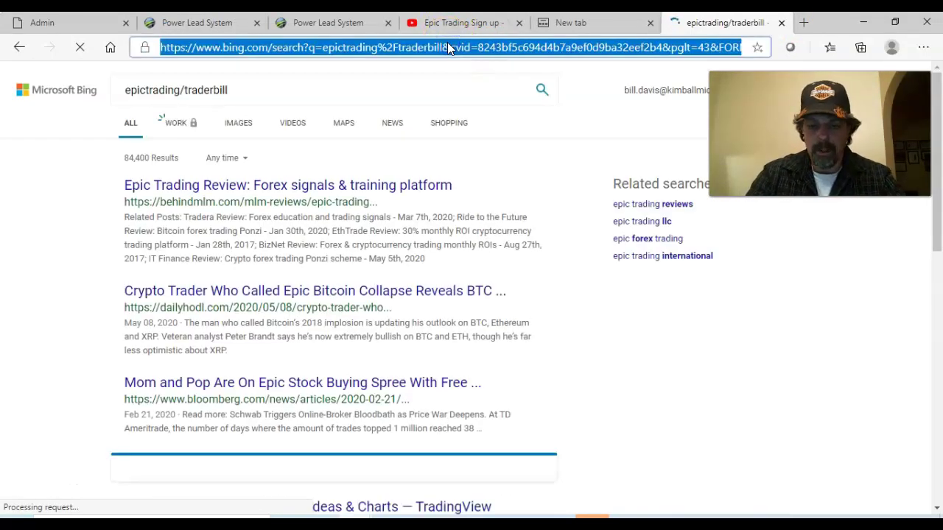
{"action": "left_click", "coordinate": [498, 27]}
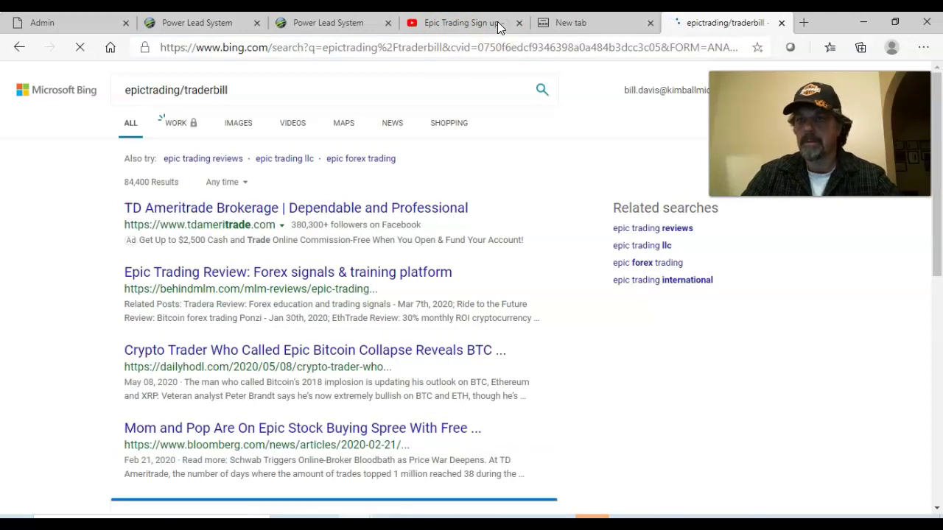
{"action": "left_click", "coordinate": [781, 22]}
{"action": "left_click", "coordinate": [683, 43]}
{"action": "type", "text": "epictrading/traderbill"}
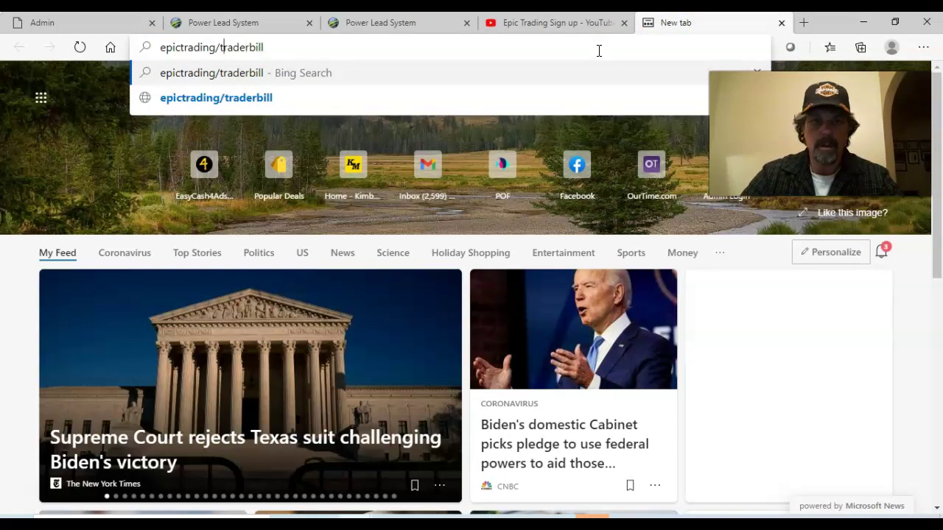
{"action": "type", "text": ".com"}
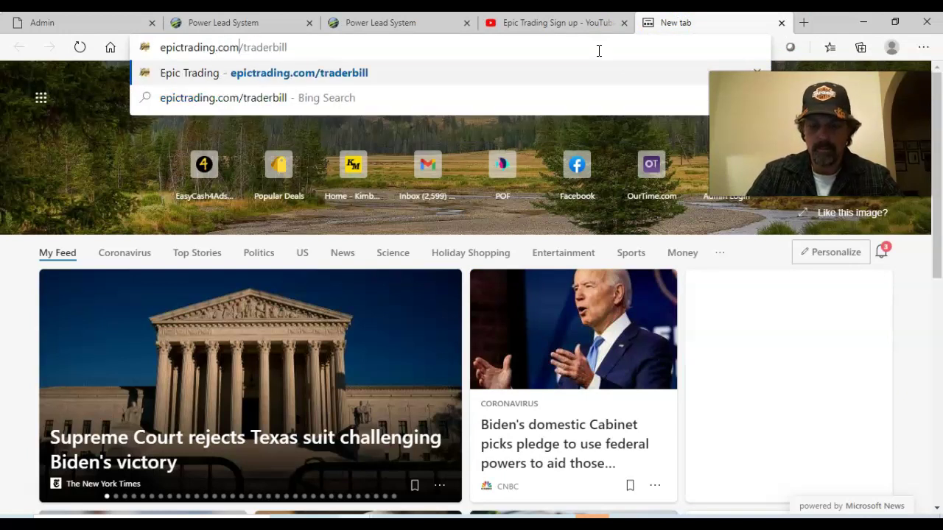
{"action": "key", "text": "Return"}
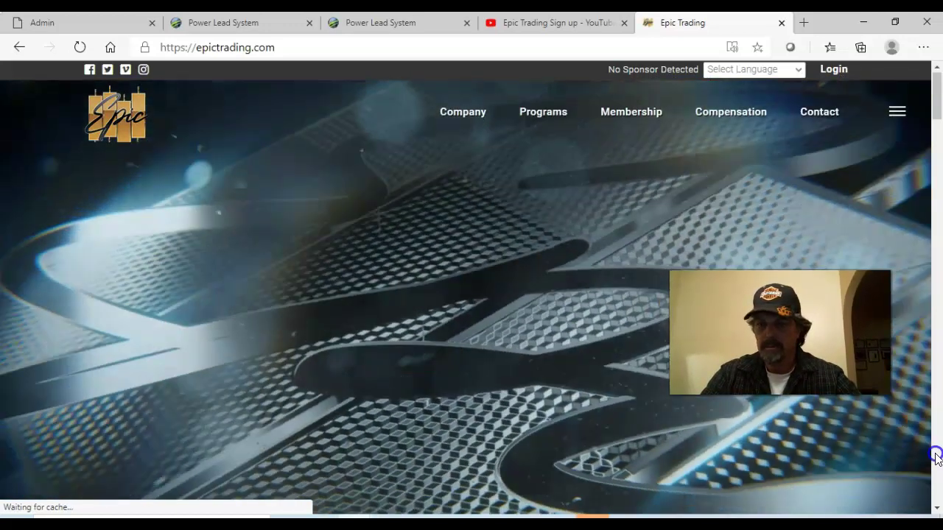
Step: Go through JOIN NOW to the Epic Trading Scholar Enrollment sign-up form
{"action": "scroll", "coordinate": [936, 459], "scroll_direction": "down", "scroll_amount": 5}
{"action": "scroll", "coordinate": [935, 453], "scroll_direction": "down", "scroll_amount": 15}
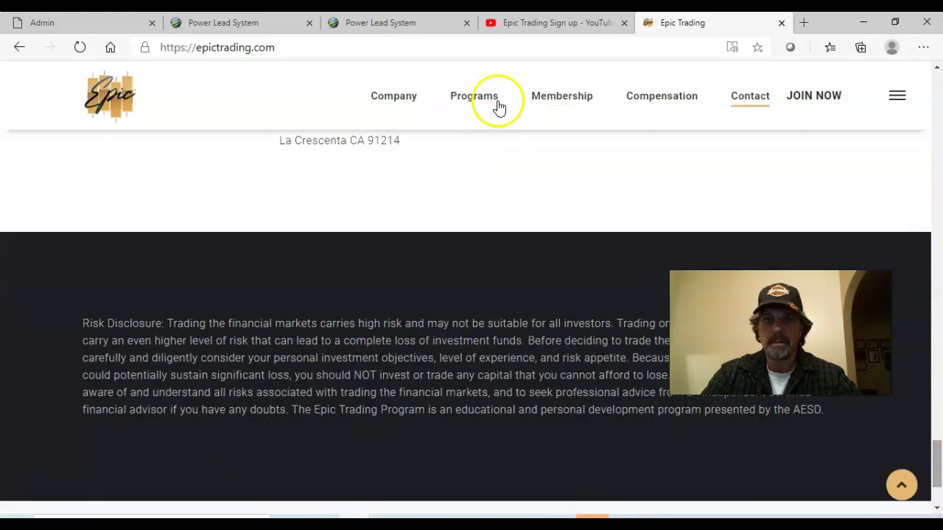
{"action": "left_click", "coordinate": [221, 47]}
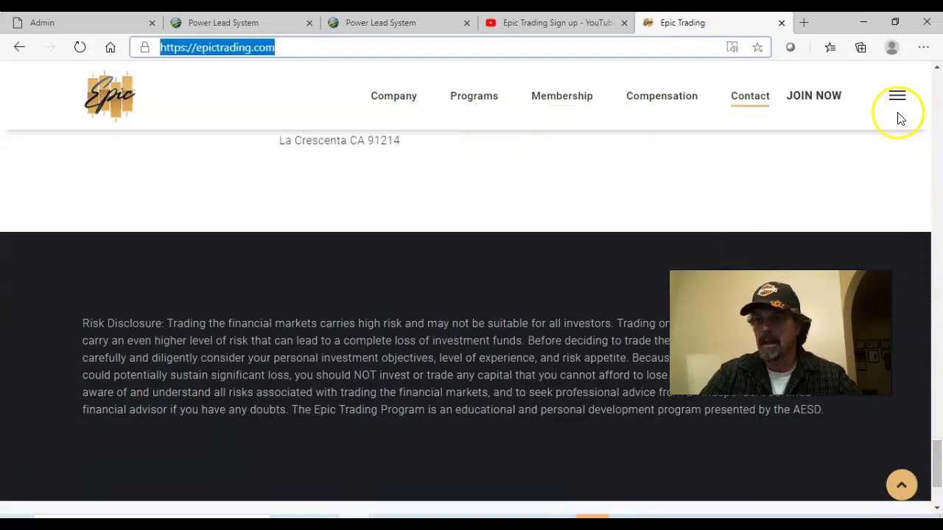
{"action": "left_click", "coordinate": [821, 95]}
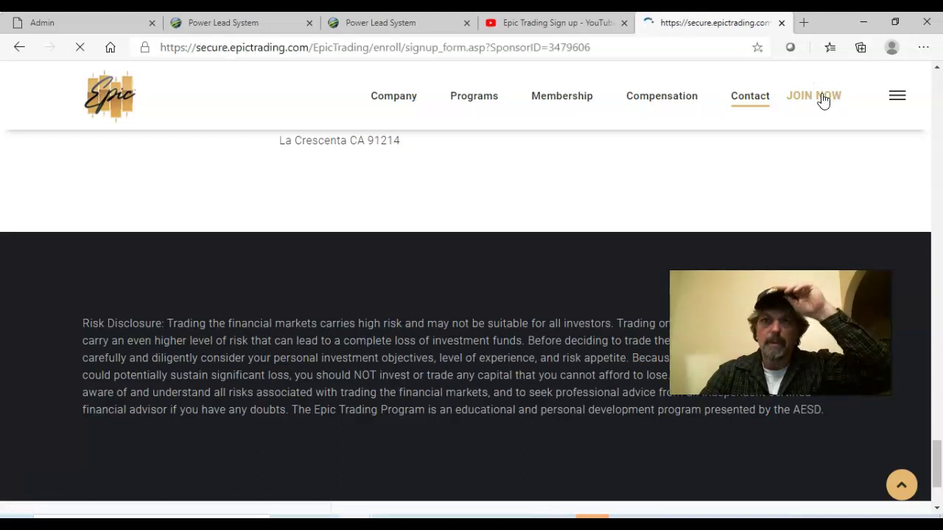
{"action": "left_click", "coordinate": [606, 47]}
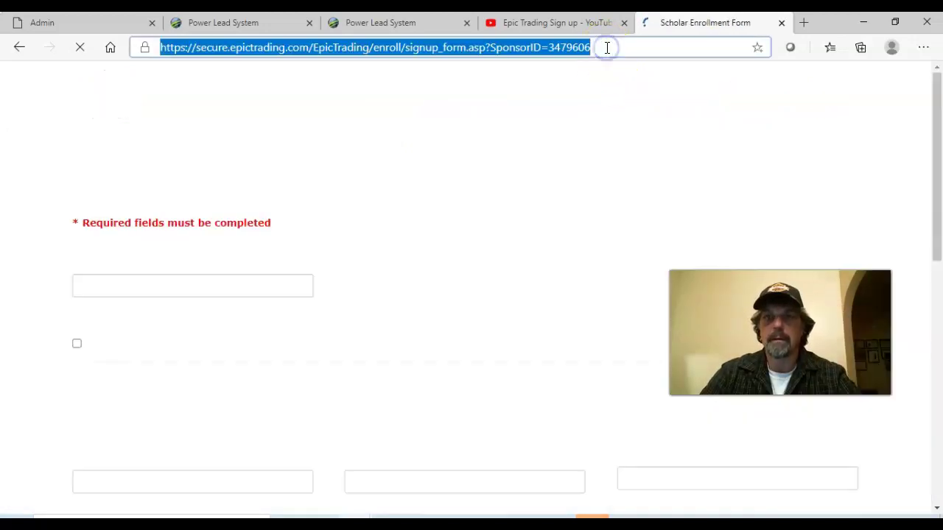
Step: Copy the Scholar Enrollment form's web address and return to the Power Lead System tab
{"action": "right_click", "coordinate": [562, 56]}
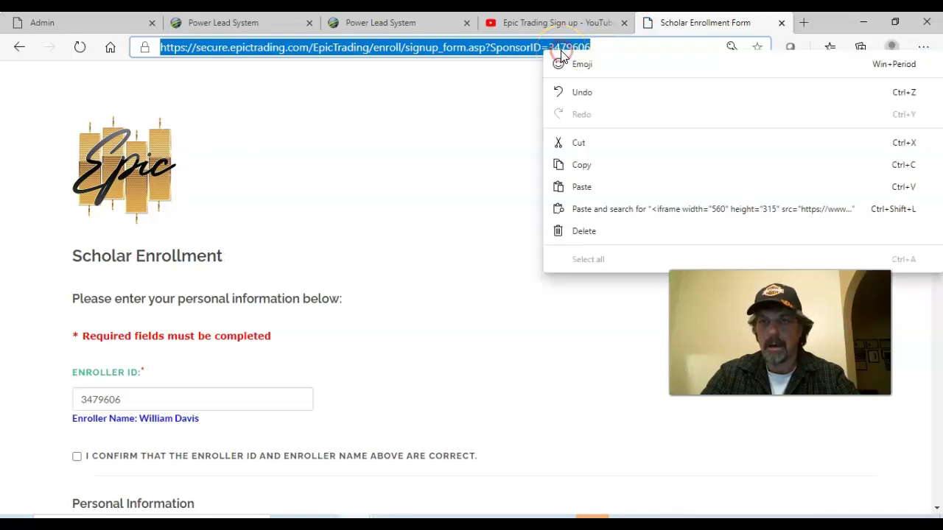
{"action": "left_click", "coordinate": [582, 165]}
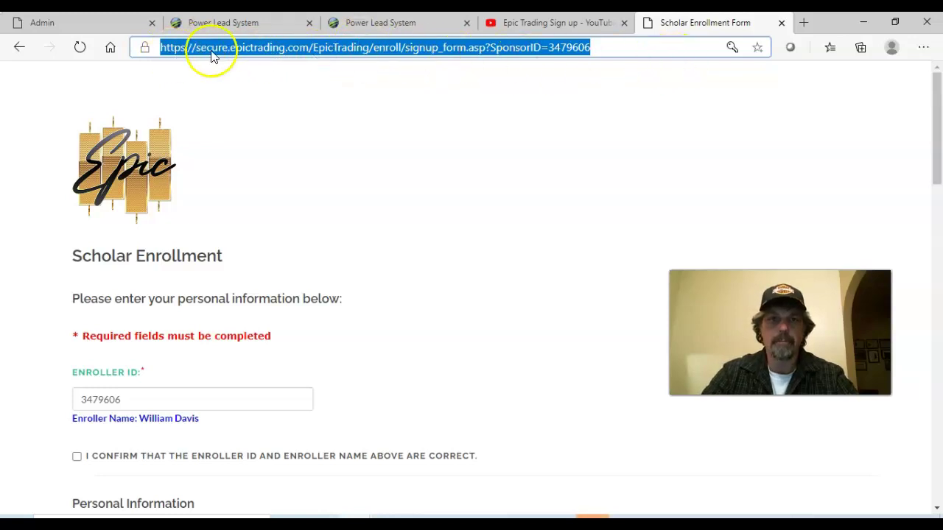
{"action": "left_click", "coordinate": [92, 22]}
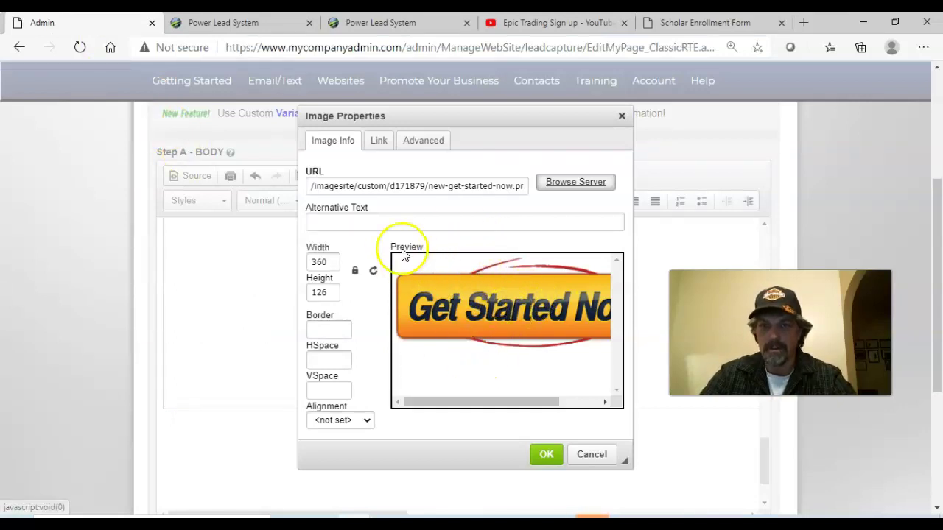
Step: Link the Get Started Now image to the copied Epic Trading sign-up address and save the page
{"action": "left_click", "coordinate": [378, 141]}
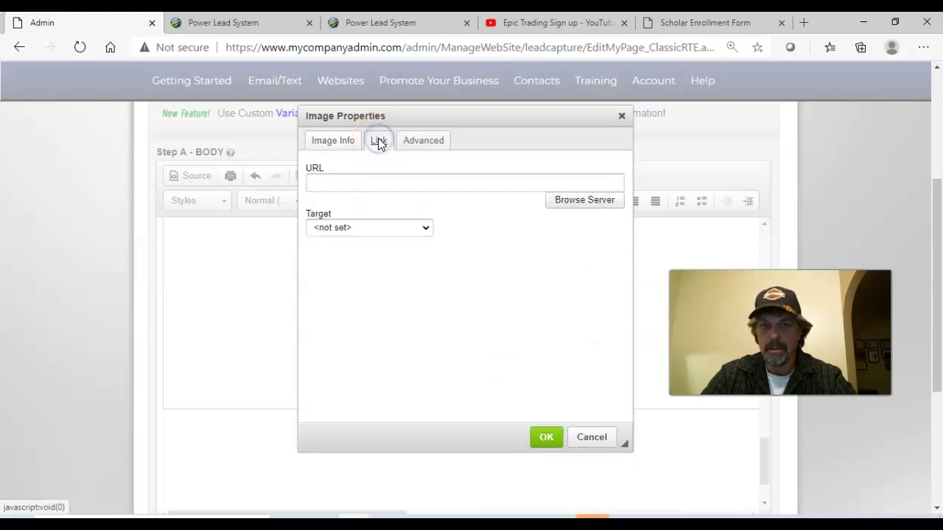
{"action": "left_click", "coordinate": [315, 185]}
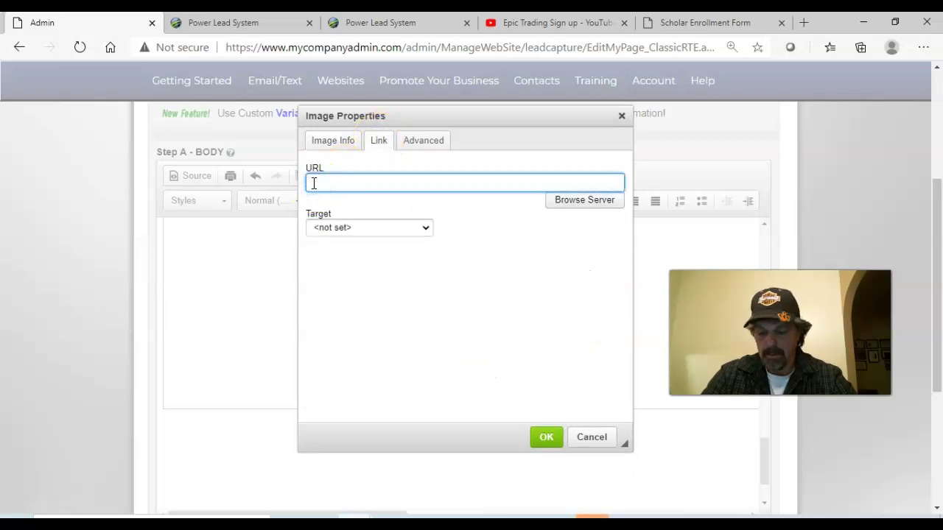
{"action": "right_click", "coordinate": [312, 185]}
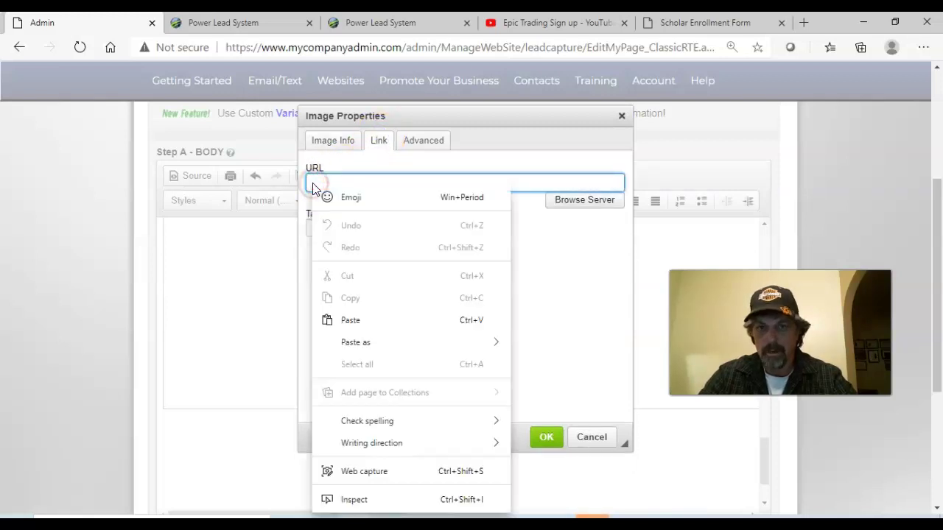
{"action": "left_click", "coordinate": [350, 321]}
{"action": "left_click", "coordinate": [545, 438]}
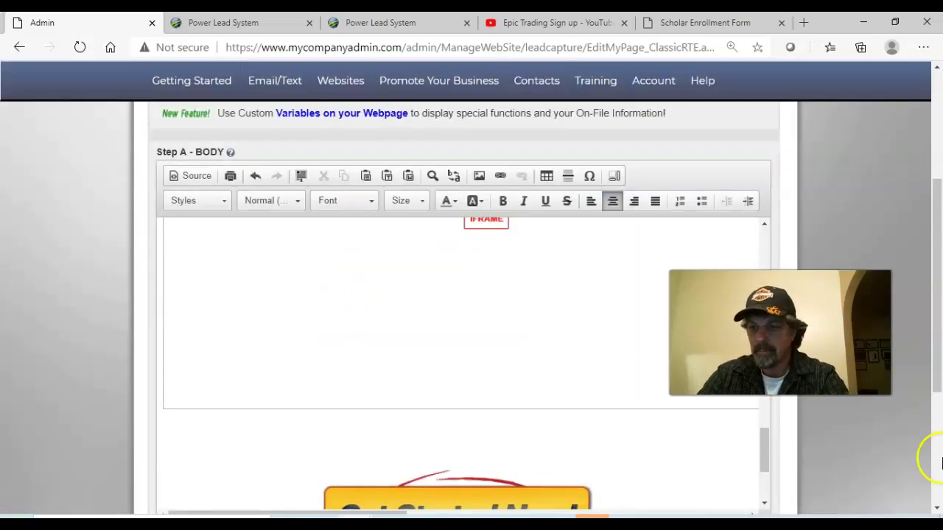
{"action": "scroll", "coordinate": [939, 462], "scroll_direction": "down", "scroll_amount": 3}
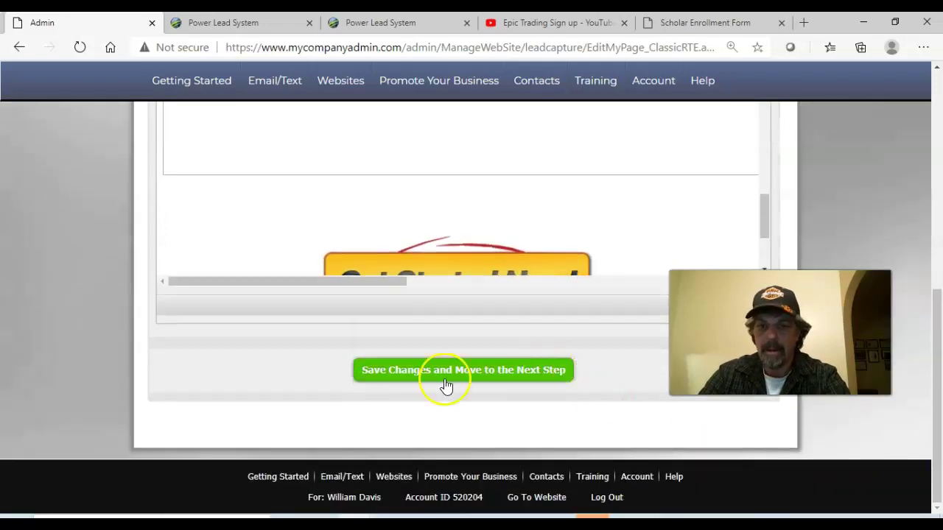
{"action": "left_click", "coordinate": [456, 376]}
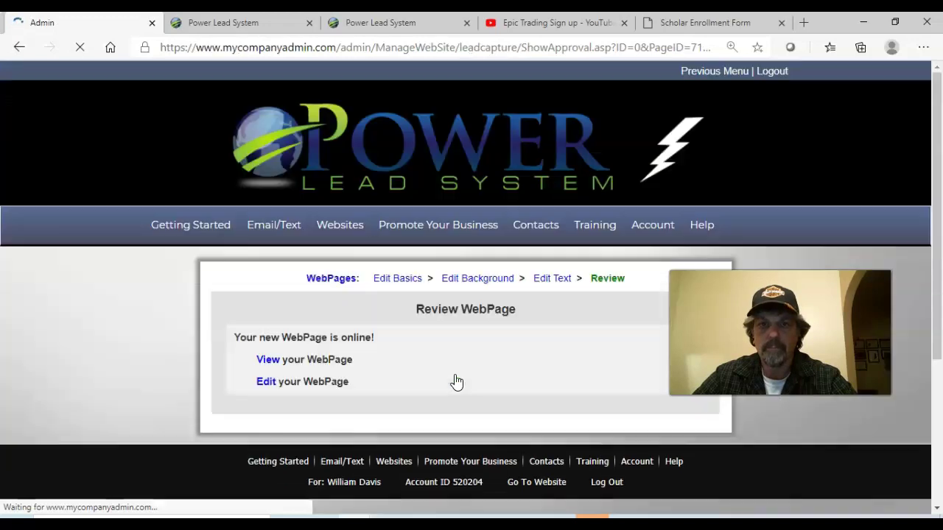
Step: Open the live beach page directly, skipping the opt-in form
{"action": "left_click", "coordinate": [267, 360]}
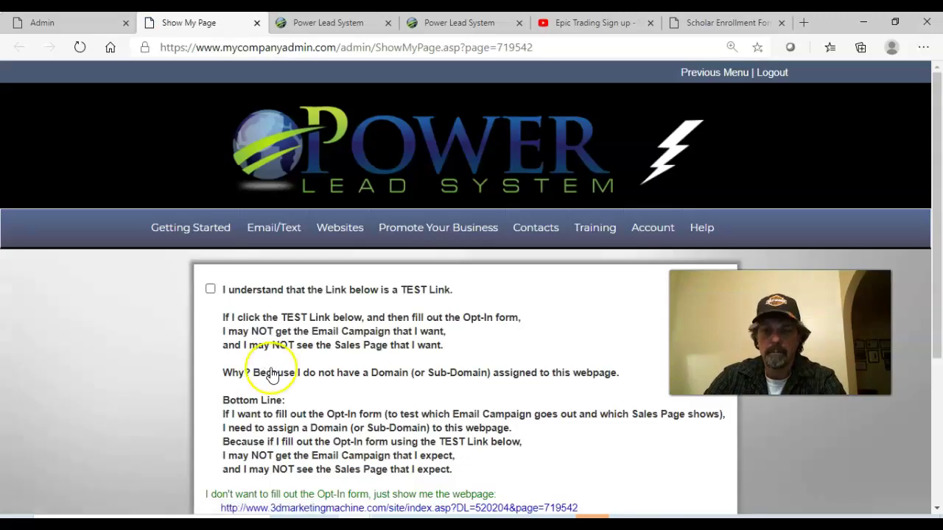
{"action": "left_click", "coordinate": [399, 504]}
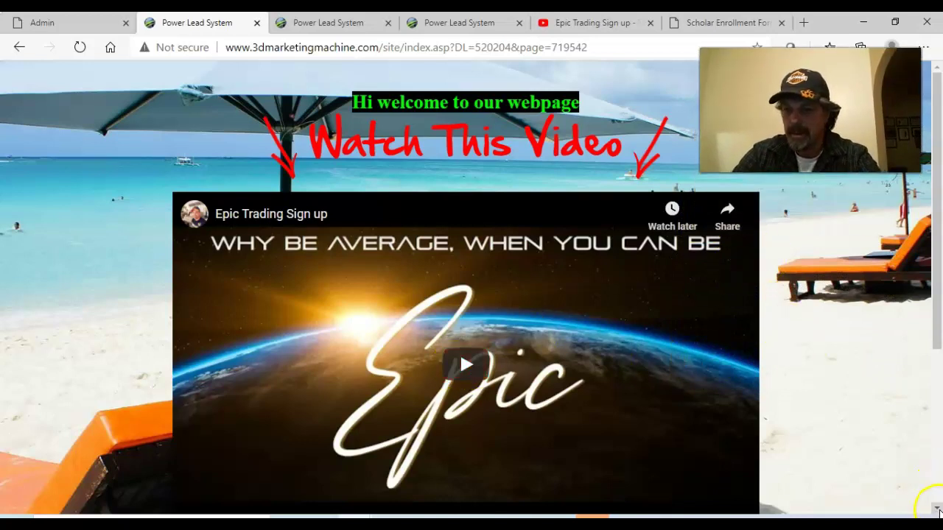
Step: Confirm Get Started Now! opens the Epic Trading Scholar Enrollment form, then close that tab
{"action": "scroll", "coordinate": [938, 501], "scroll_direction": "down", "scroll_amount": 4}
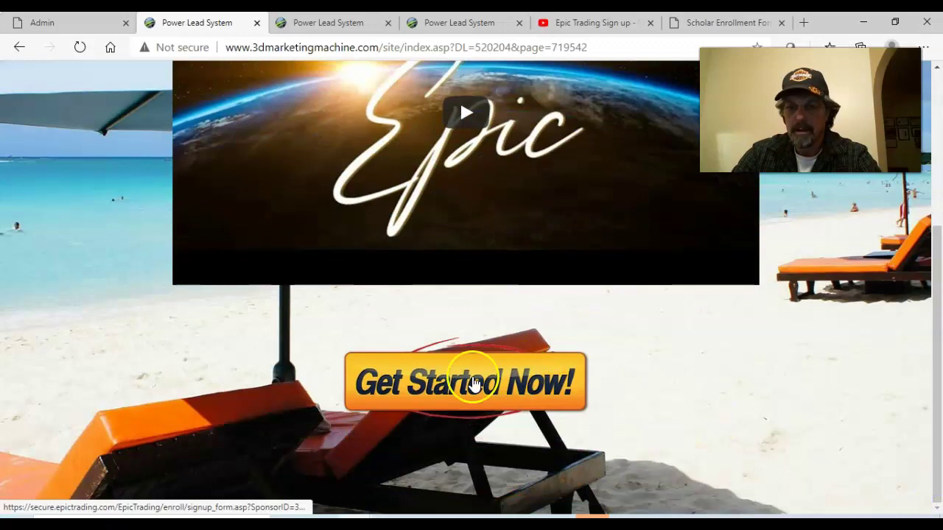
{"action": "left_click", "coordinate": [467, 389]}
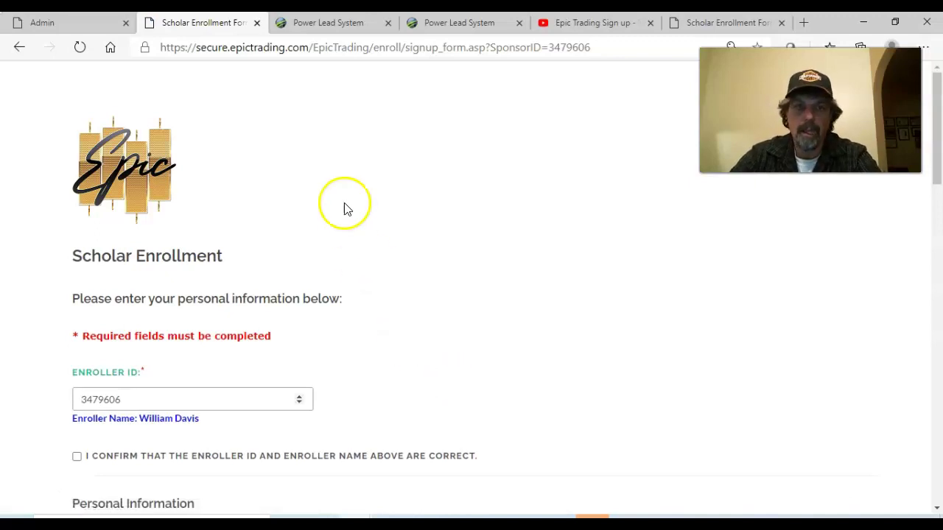
{"action": "left_click", "coordinate": [257, 25]}
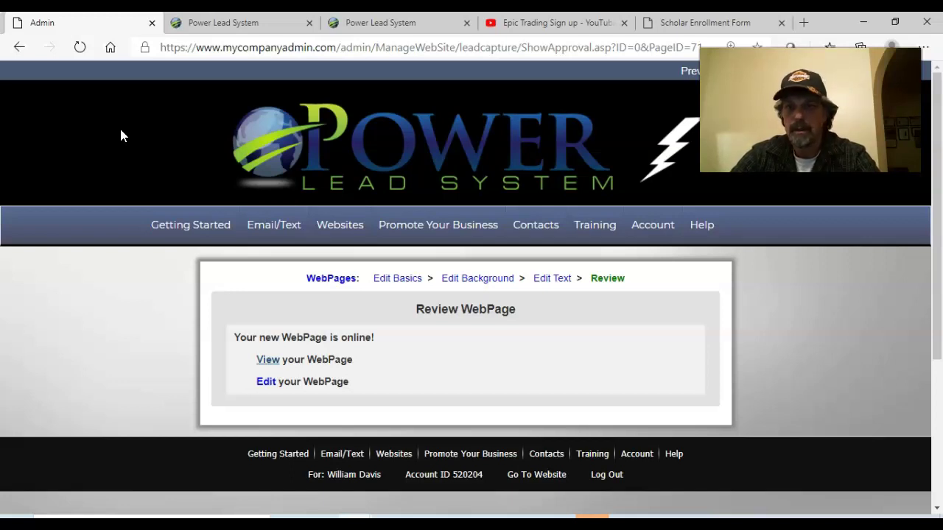
Step: Close the leftover beach page preview tabs and return to the admin review page
{"action": "left_click", "coordinate": [376, 22]}
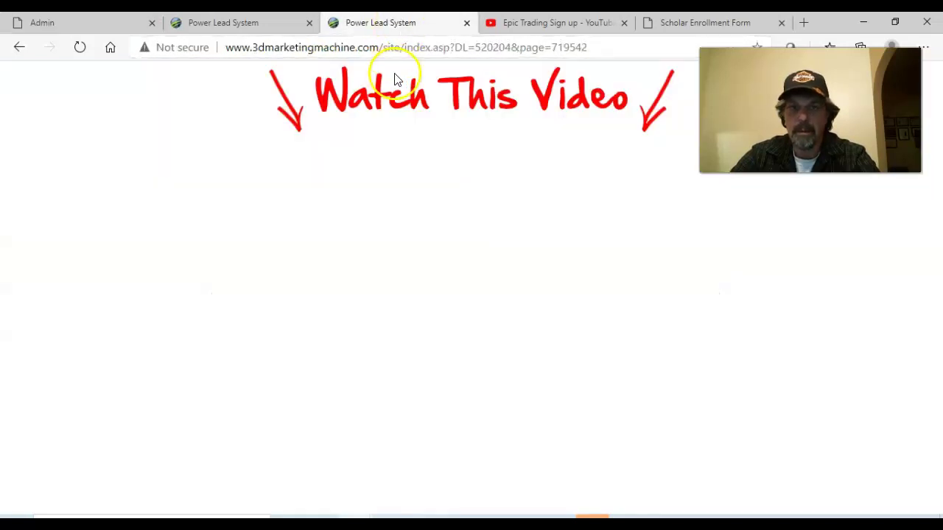
{"action": "left_click", "coordinate": [466, 23]}
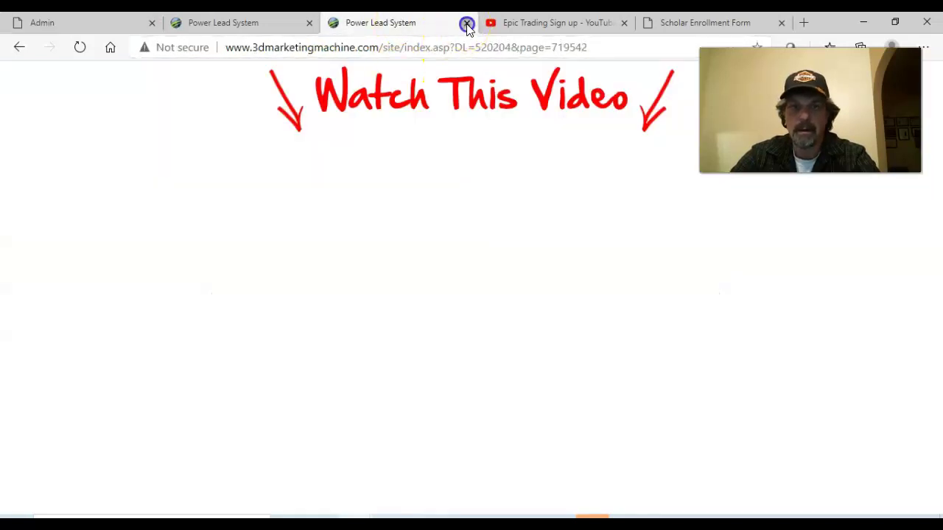
{"action": "left_click", "coordinate": [261, 24]}
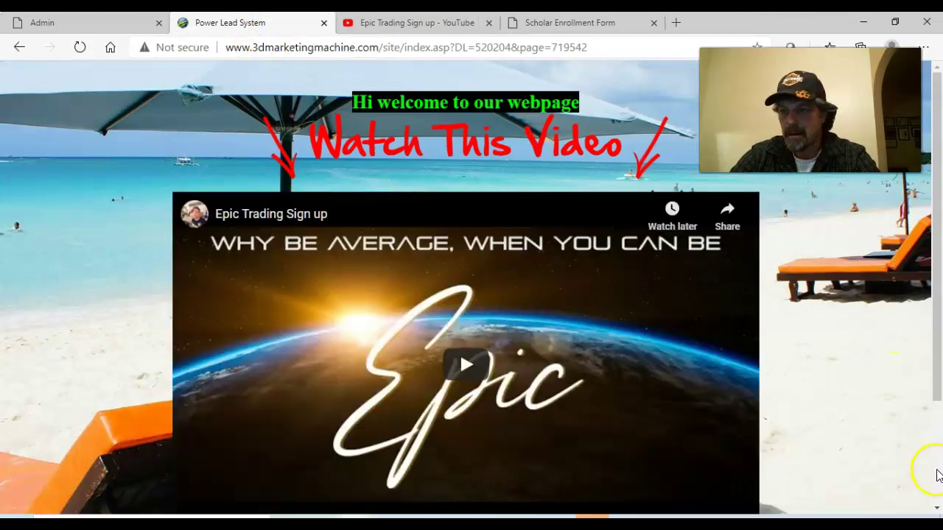
{"action": "left_click", "coordinate": [936, 471]}
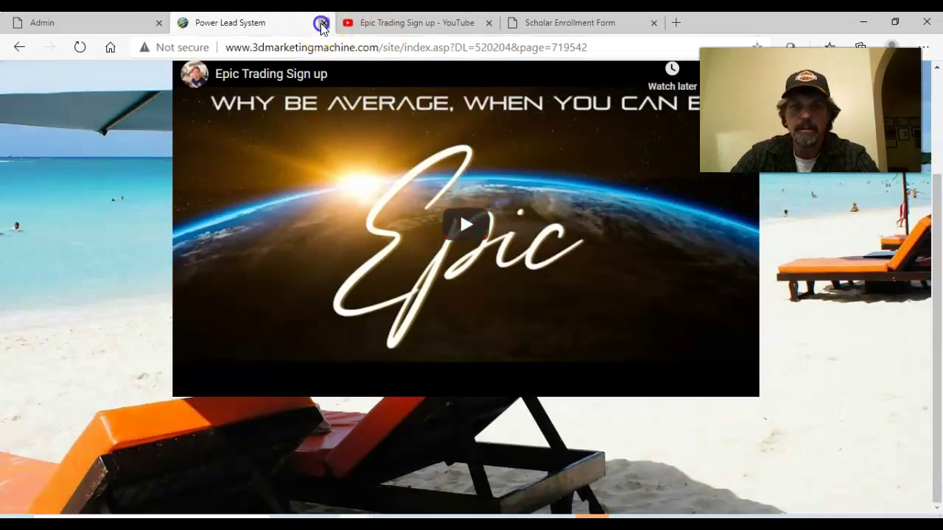
{"action": "left_click", "coordinate": [323, 23]}
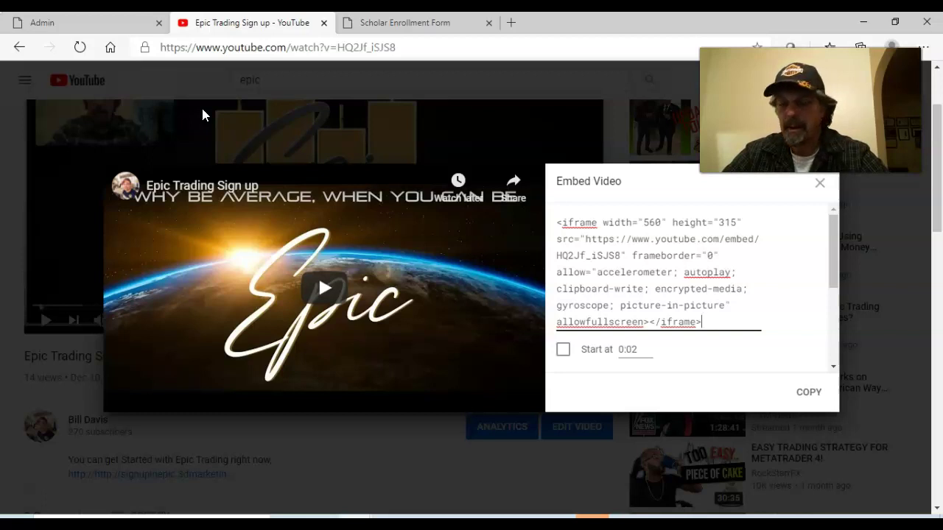
{"action": "left_click", "coordinate": [52, 22]}
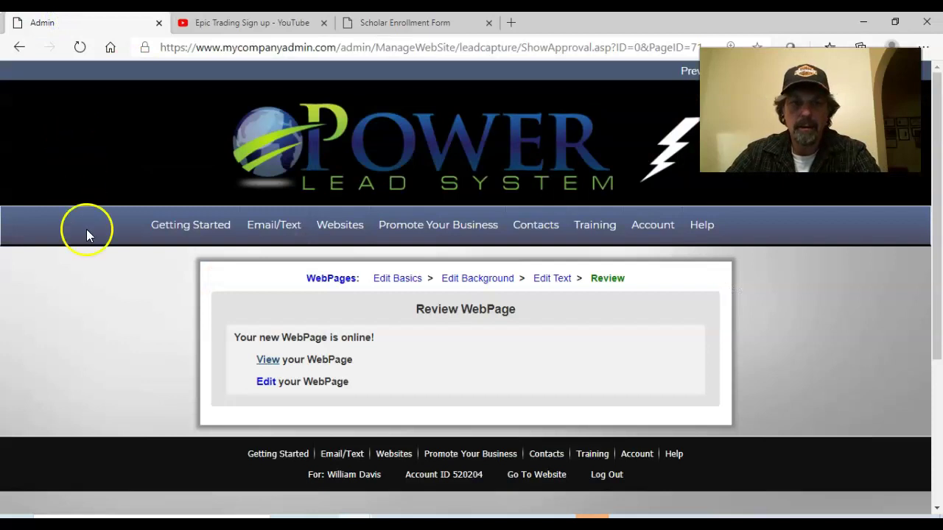